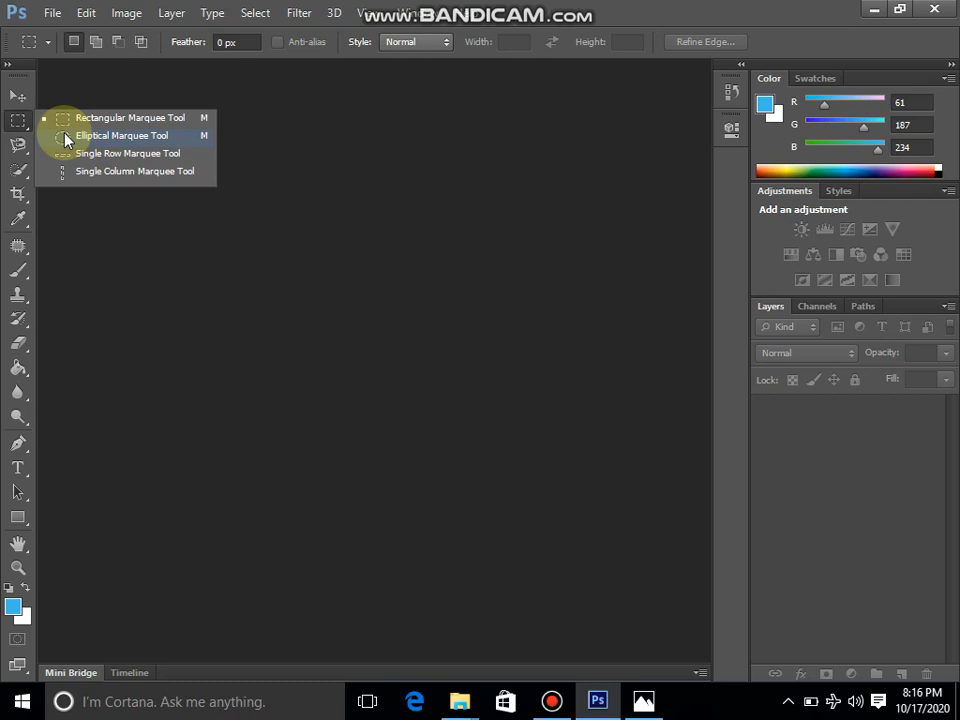
{"action": "left_click", "coordinate": [195, 225]}
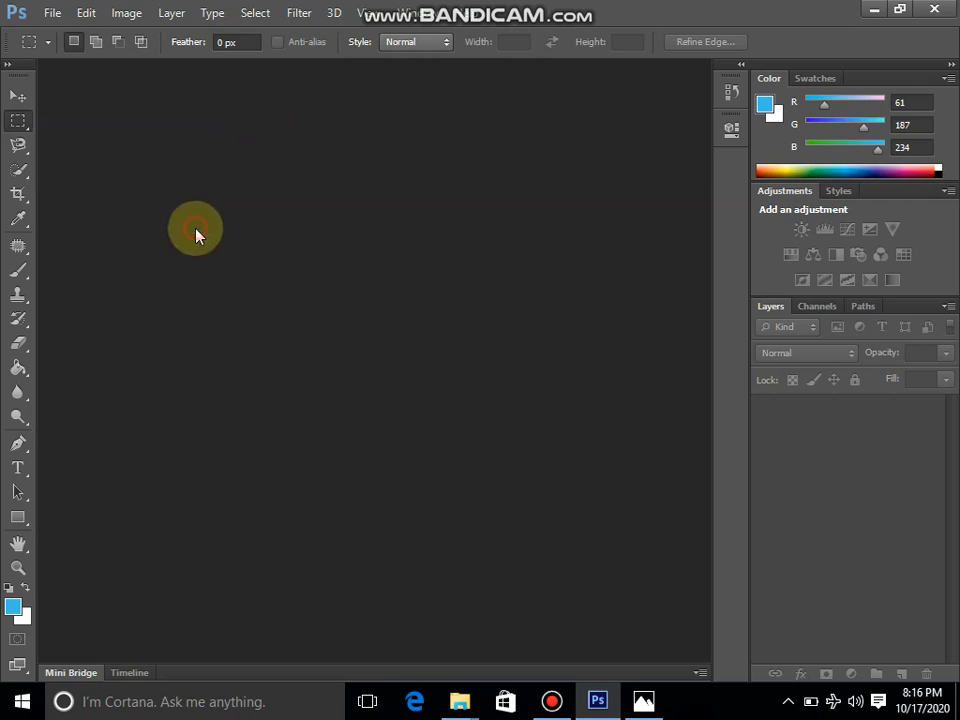
{"action": "left_click", "coordinate": [20, 148]}
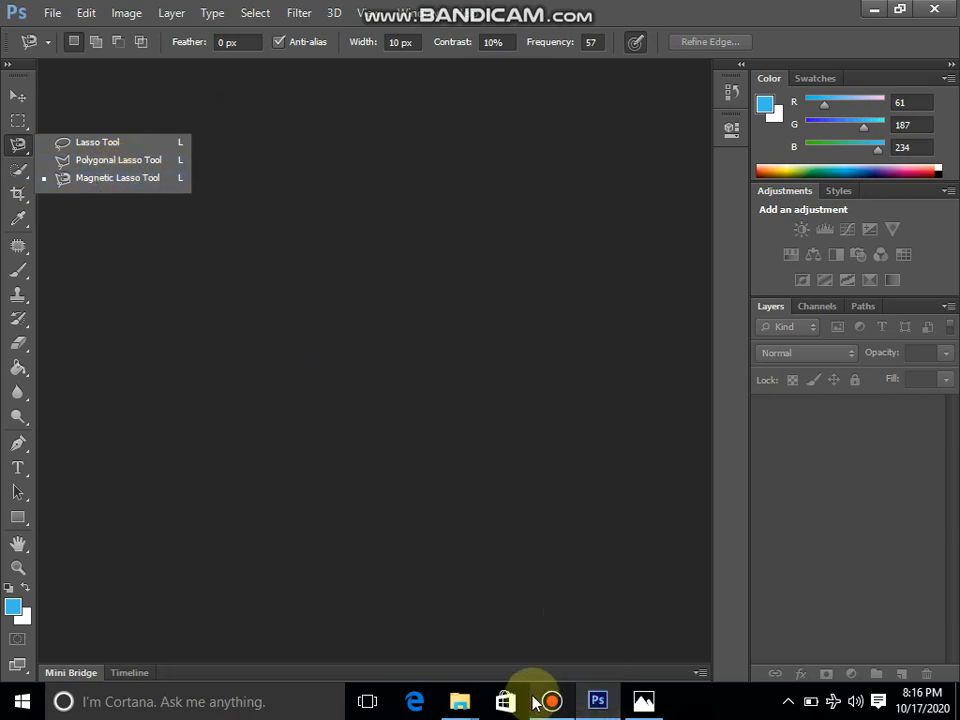
Open the OS24081 image from the Learning Childs folder in Photoshop and convert its Background into the regular layer Layer 0
{"action": "mouse_move", "coordinate": [461, 700]}
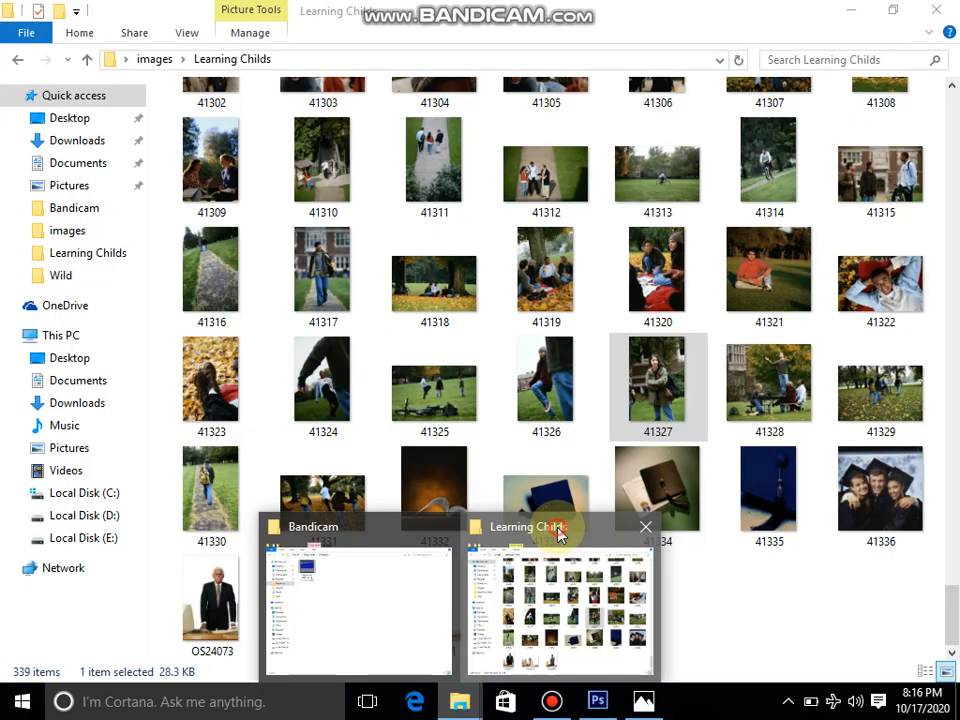
{"action": "left_click", "coordinate": [558, 535]}
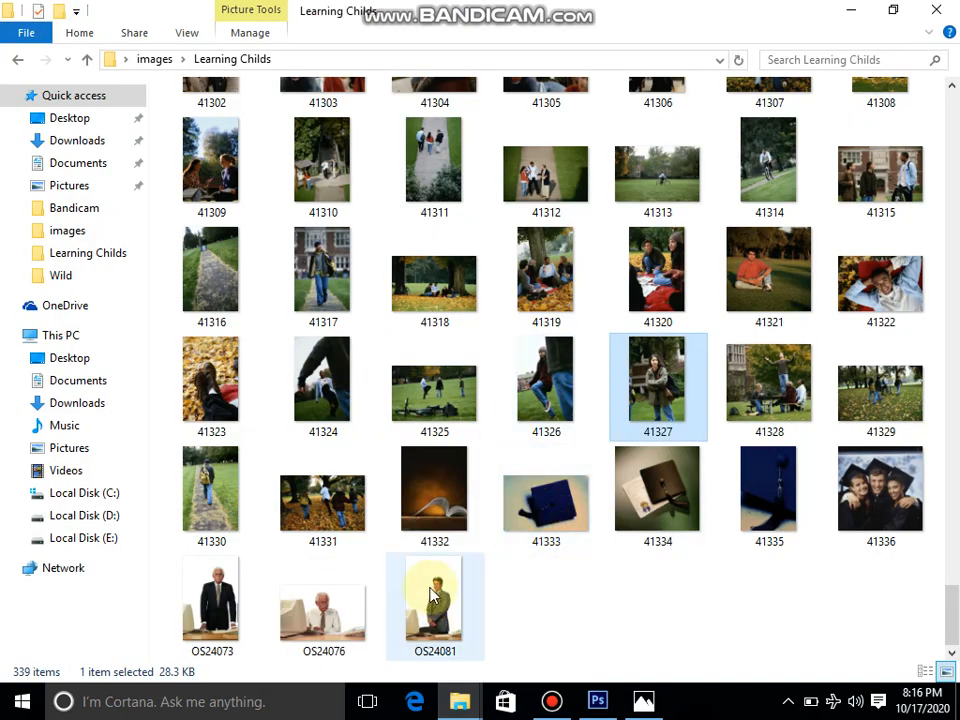
{"action": "left_click_drag", "start_coordinate": [432, 595], "coordinate": [478, 318]}
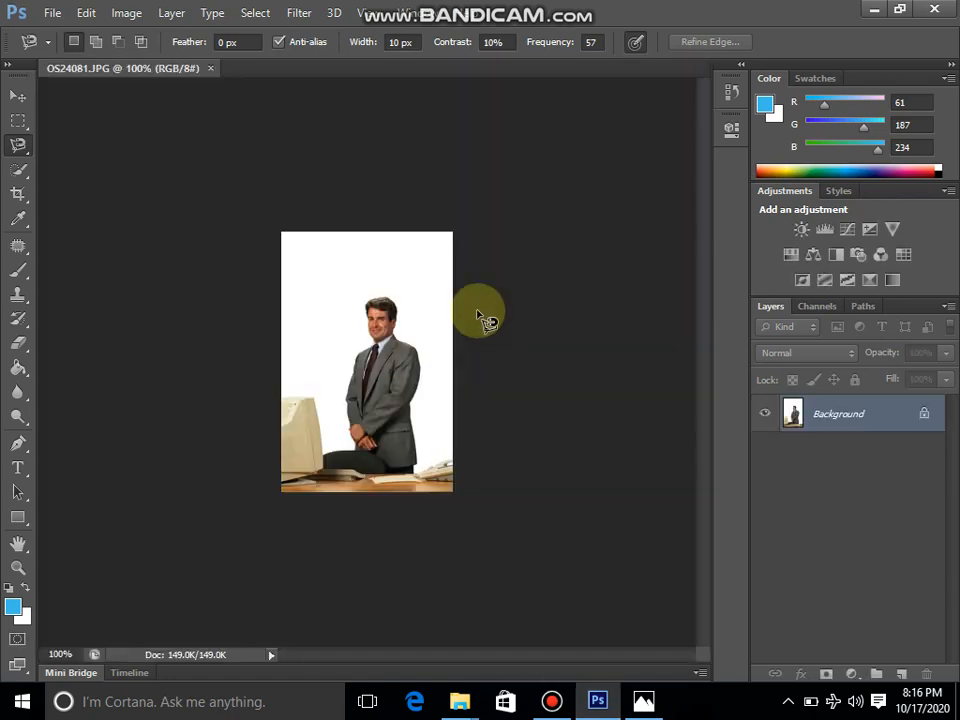
{"action": "double_click", "coordinate": [862, 414]}
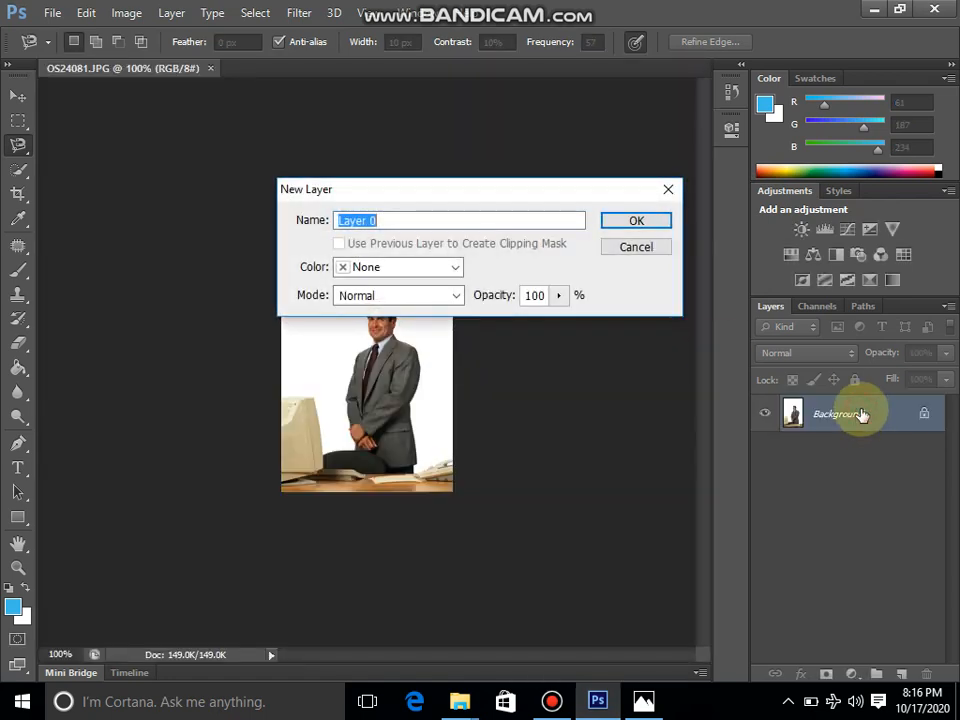
{"action": "left_click", "coordinate": [658, 220]}
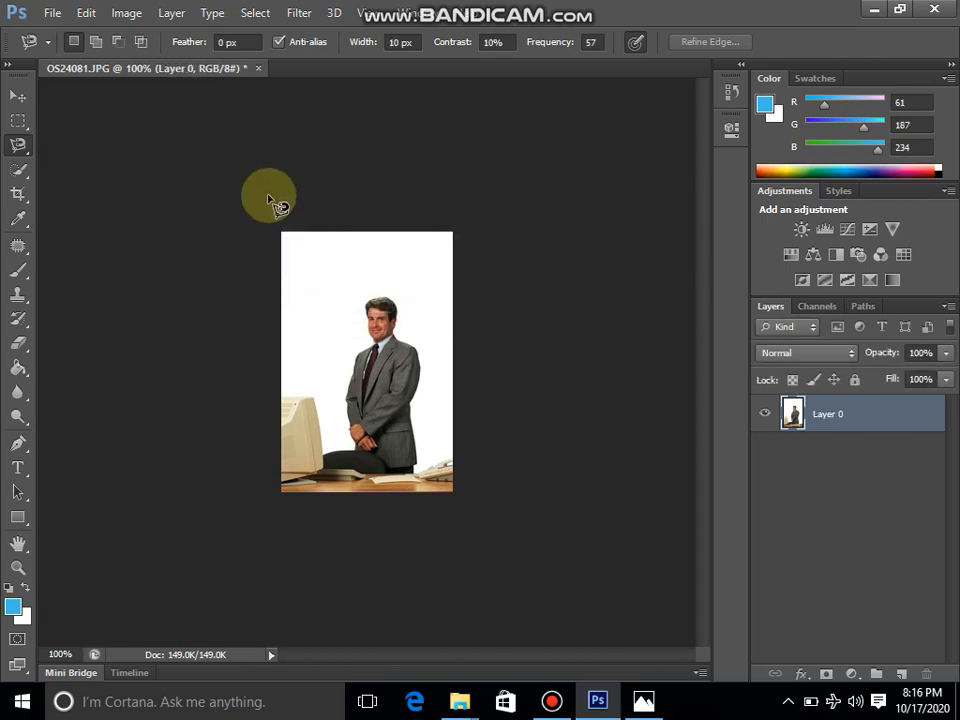
Select the area around the man's head freehand with the Lasso Tool and copy it to a new layer
{"action": "left_click", "coordinate": [24, 150]}
{"action": "left_click", "coordinate": [80, 143]}
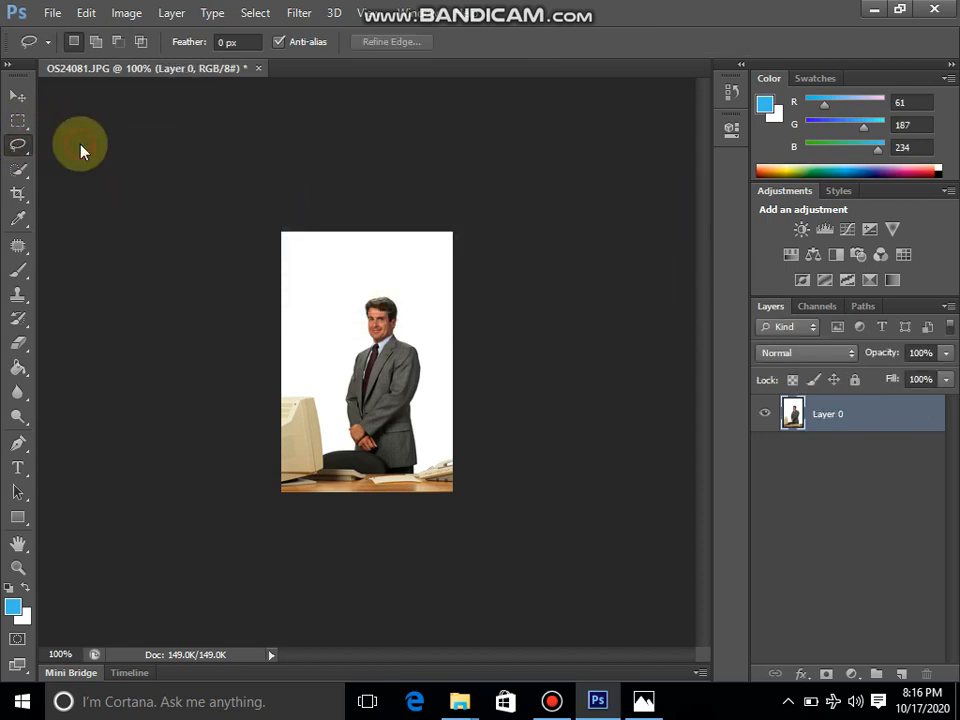
{"action": "left_click", "coordinate": [326, 294]}
{"action": "left_click", "coordinate": [326, 295]}
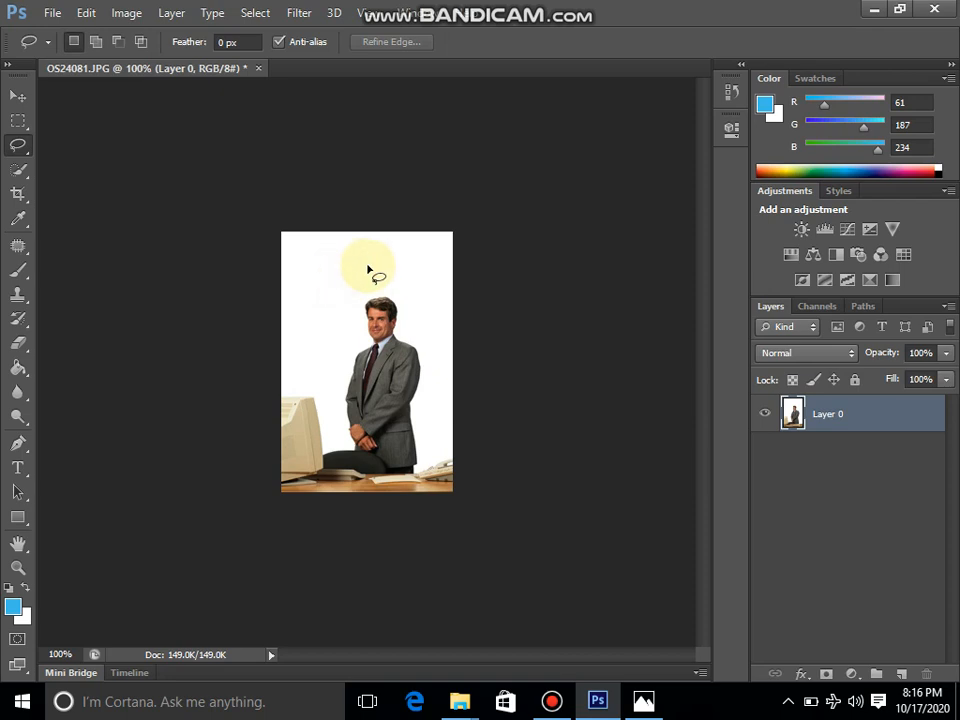
{"action": "mouse_move", "coordinate": [381, 266]}
{"action": "left_mouse_down"}
{"action": "mouse_move", "coordinate": [422, 305]}
{"action": "mouse_move", "coordinate": [408, 352]}
{"action": "mouse_move", "coordinate": [374, 346]}
{"action": "mouse_move", "coordinate": [355, 305]}
{"action": "mouse_move", "coordinate": [368, 272]}
{"action": "mouse_move", "coordinate": [386, 268]}
{"action": "left_mouse_up"}
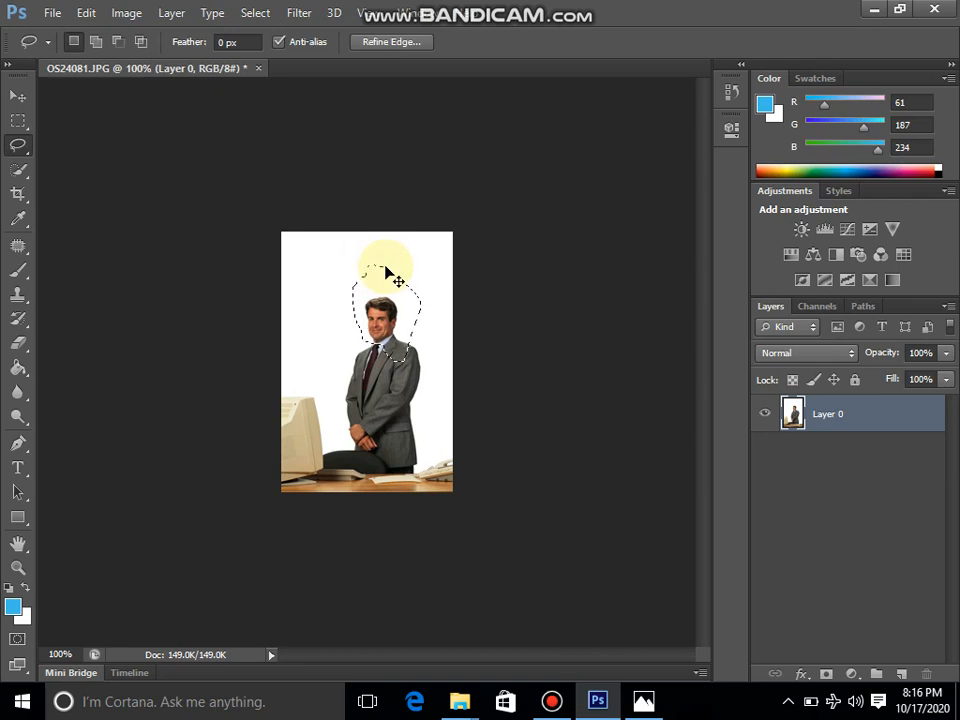
{"action": "key", "text": "ctrl+j"}
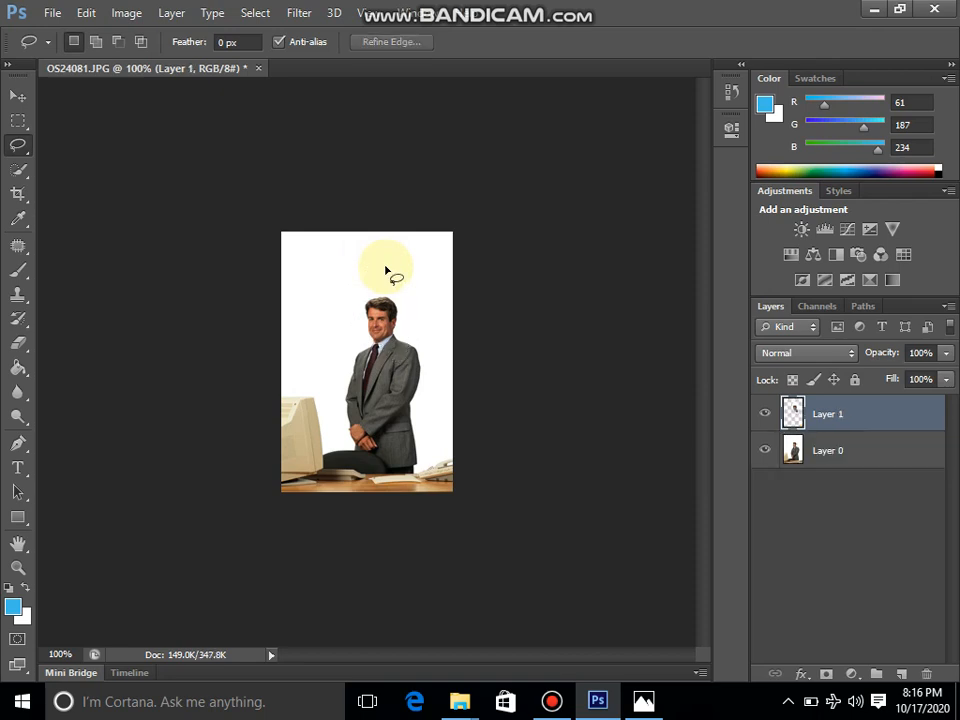
Hide Layer 0 briefly to check the copied head area, show it again, and merge the copy down into Layer 0
{"action": "left_click", "coordinate": [765, 455]}
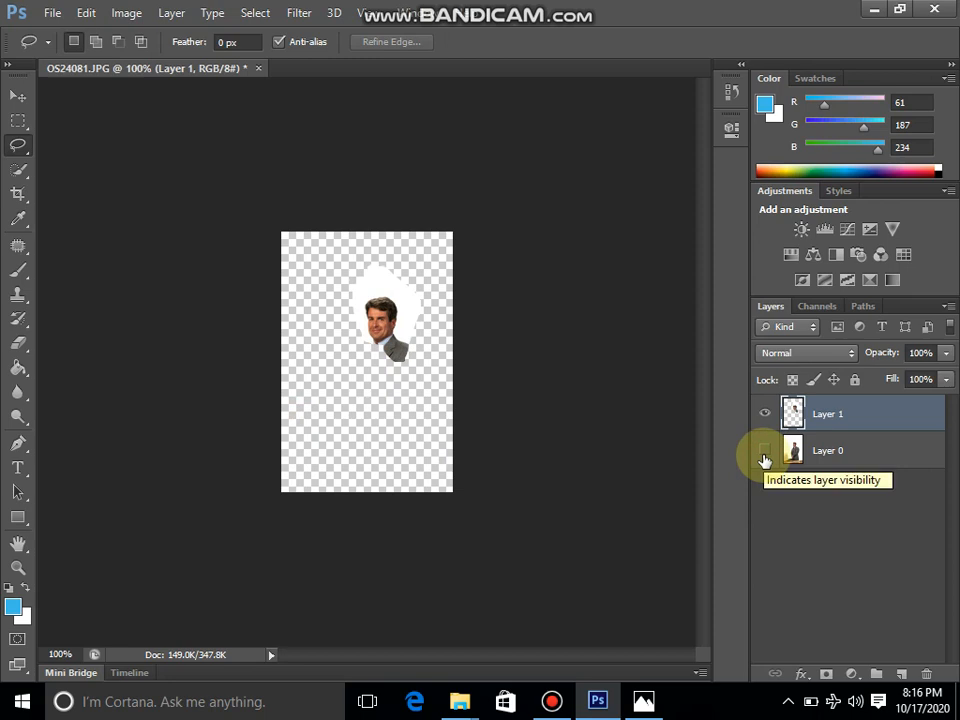
{"action": "left_click", "coordinate": [765, 455]}
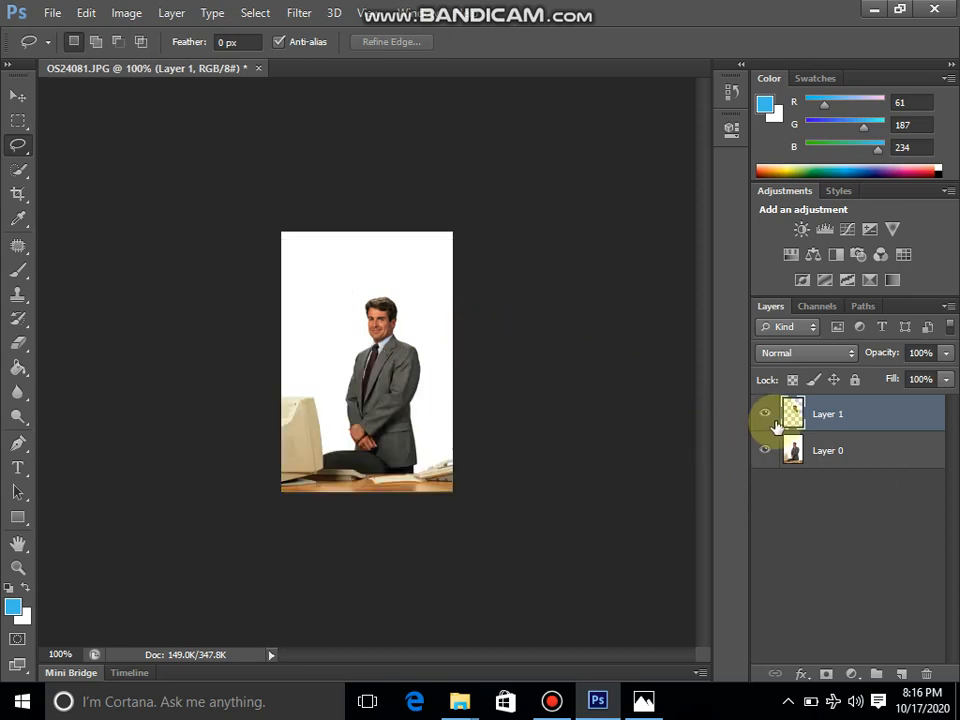
{"action": "key", "text": "ctrl+e"}
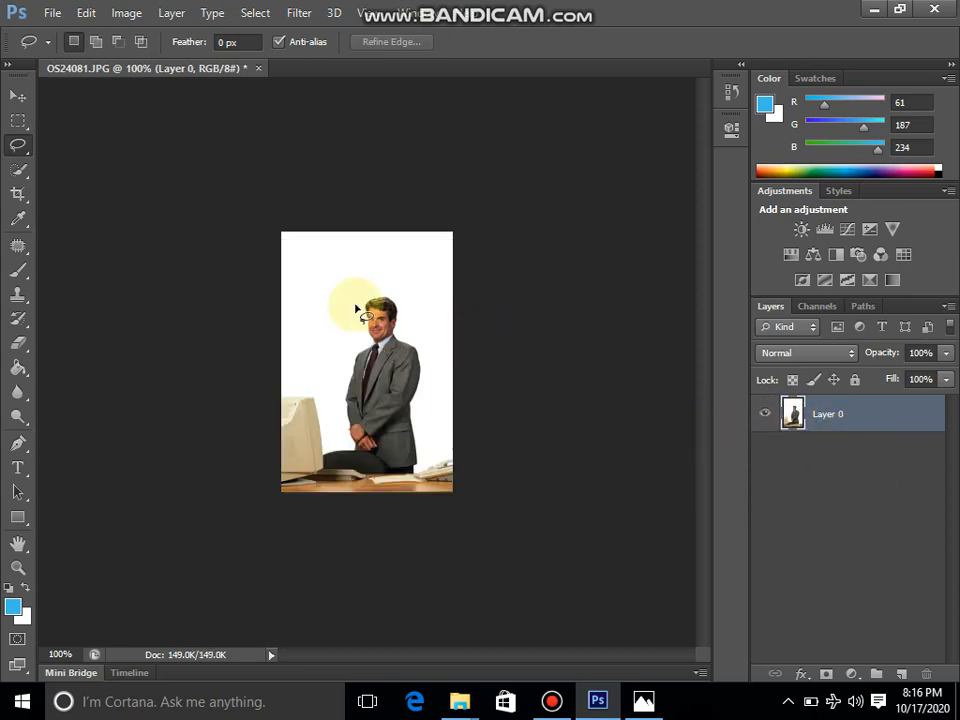
Outline the man's head and upper body with the Polygonal Lasso Tool and copy the selection to a new layer
{"action": "left_click", "coordinate": [20, 148]}
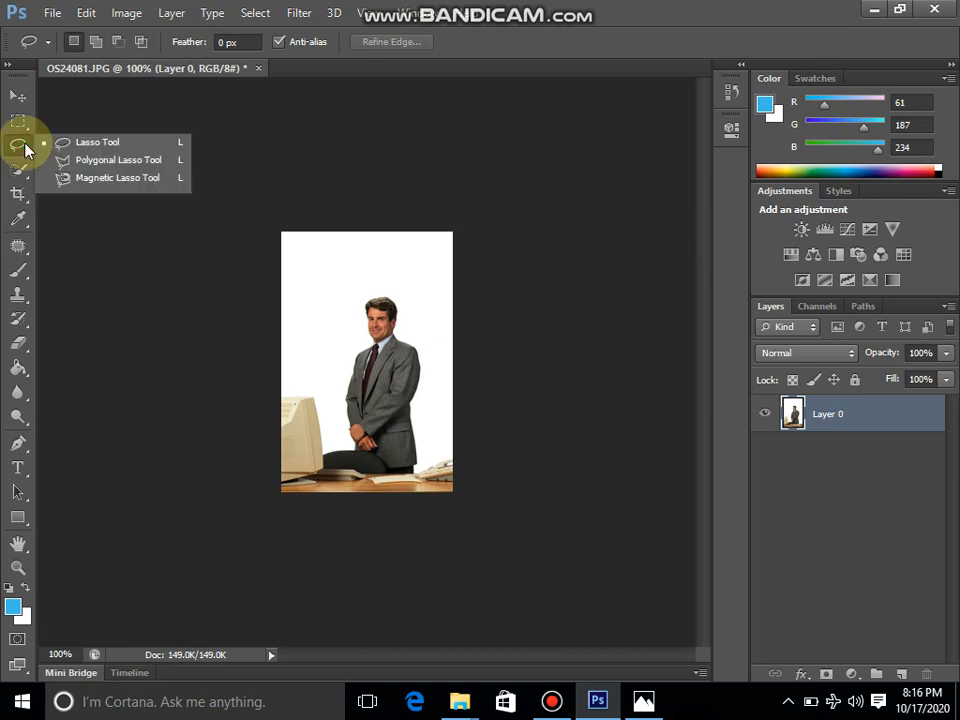
{"action": "left_click", "coordinate": [84, 162]}
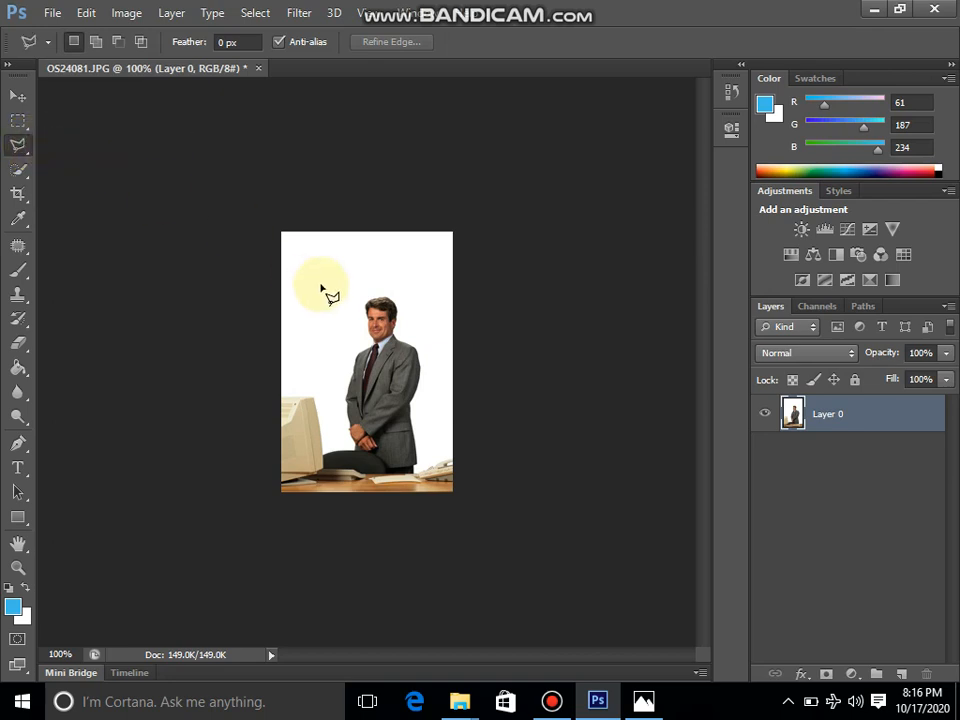
{"action": "left_click", "coordinate": [320, 285]}
{"action": "left_click", "coordinate": [370, 268]}
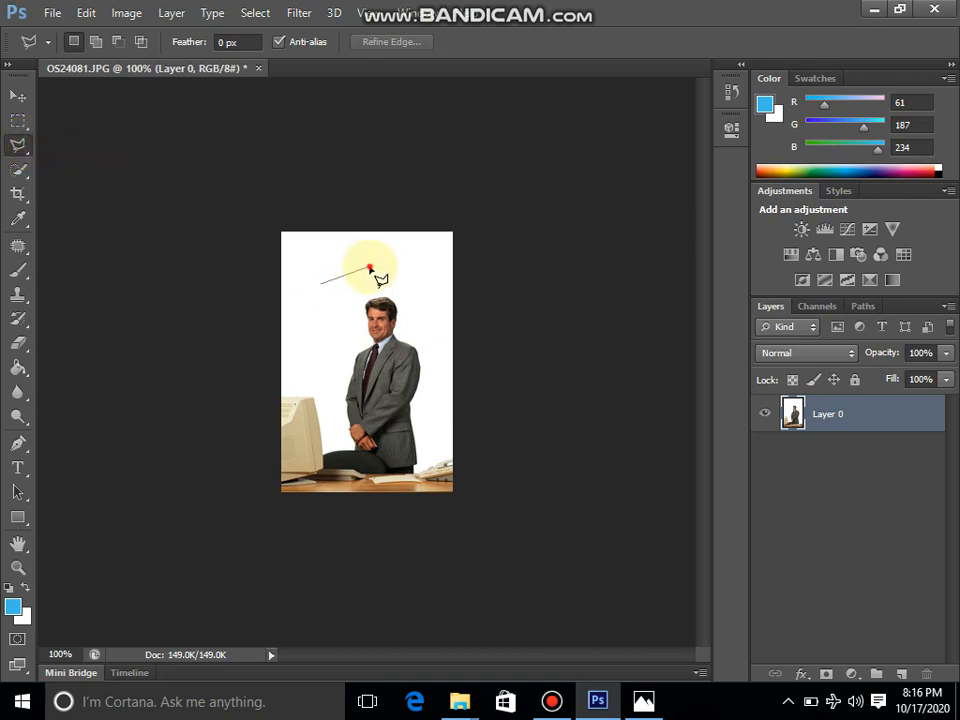
{"action": "left_click", "coordinate": [430, 318]}
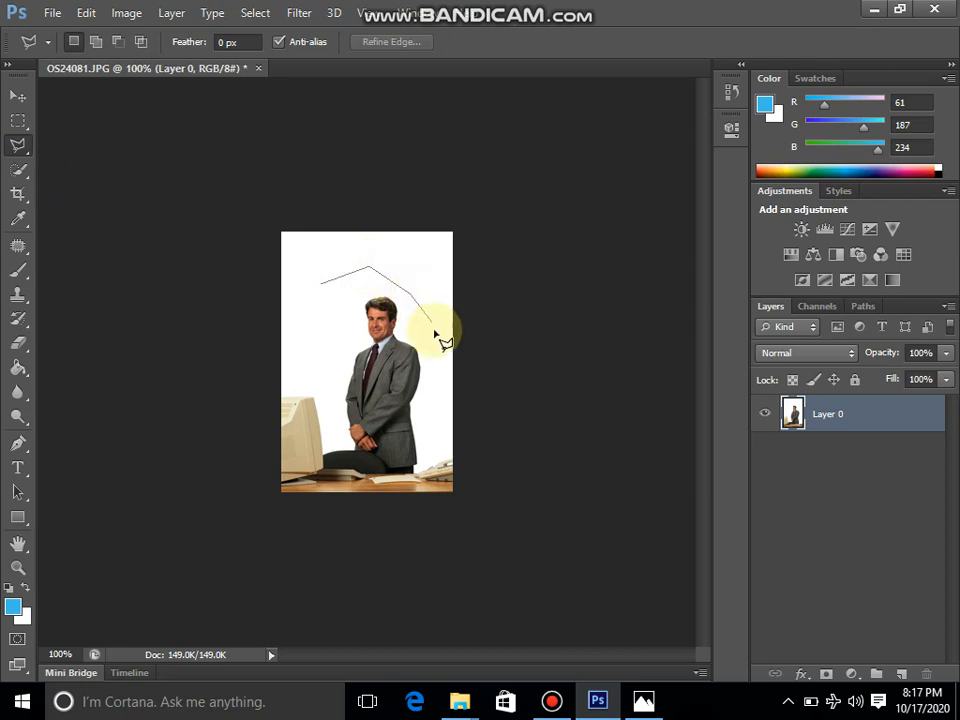
{"action": "left_click", "coordinate": [435, 334]}
{"action": "left_click", "coordinate": [433, 391]}
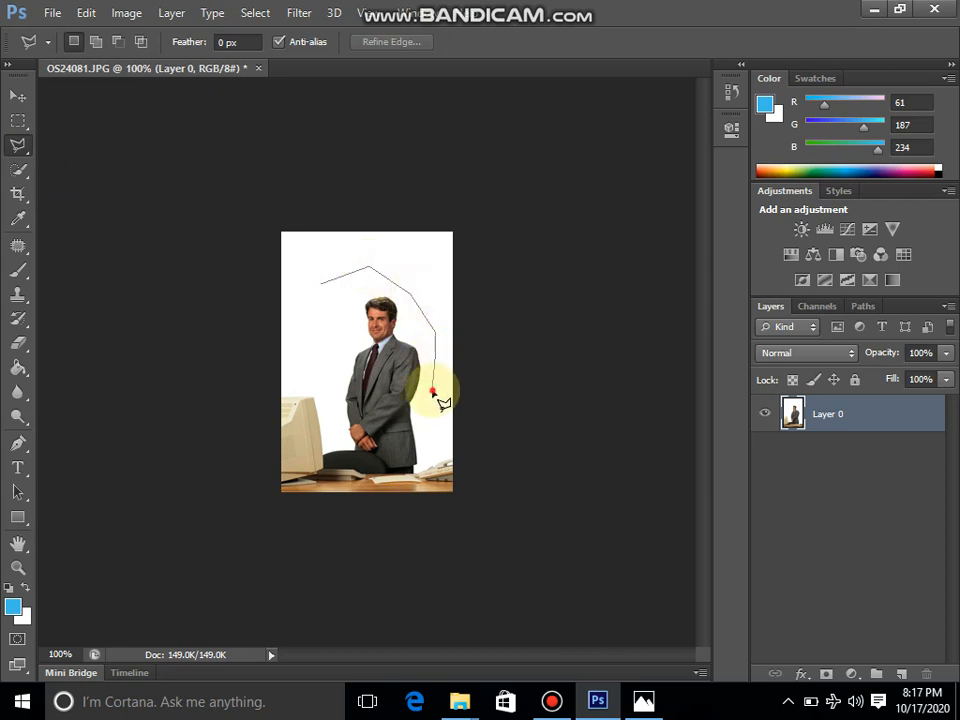
{"action": "left_click", "coordinate": [397, 409]}
{"action": "left_click", "coordinate": [377, 377]}
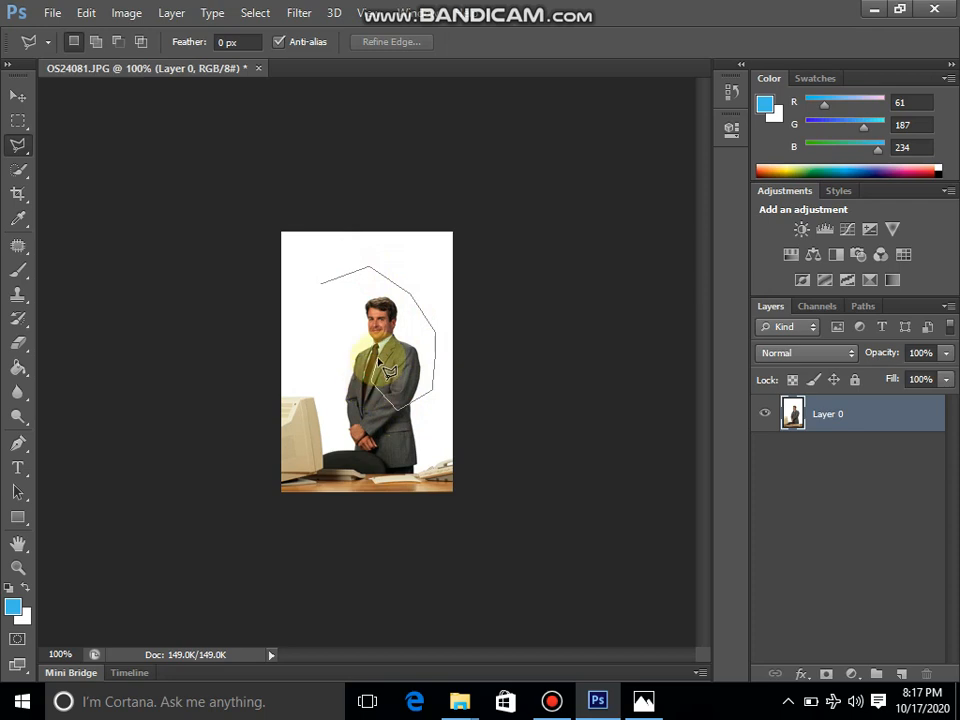
{"action": "left_click", "coordinate": [311, 326]}
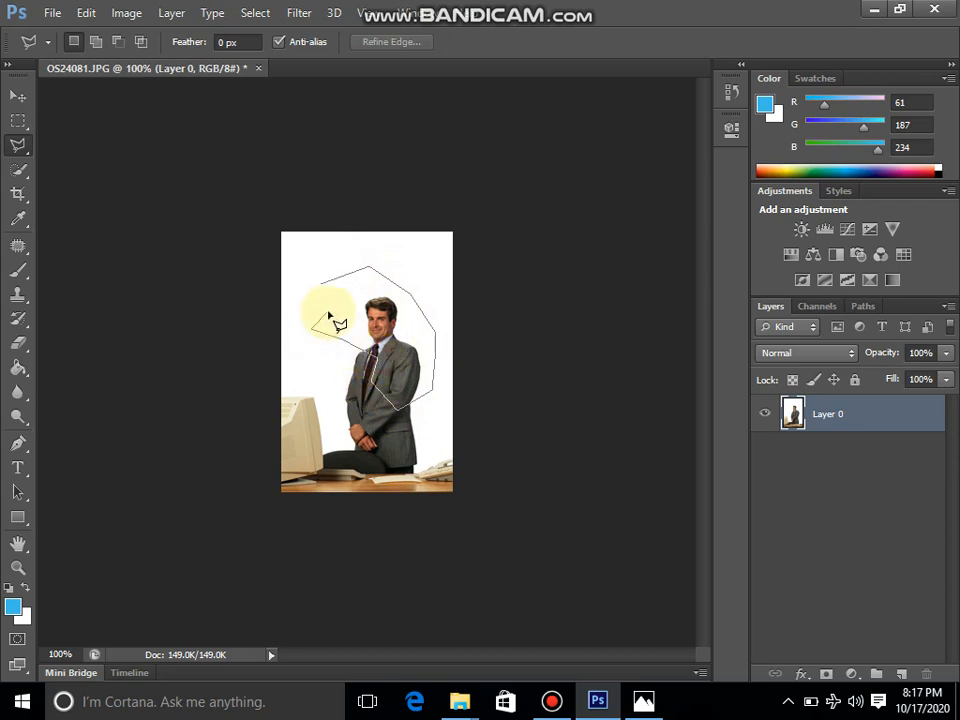
{"action": "left_click", "coordinate": [322, 289]}
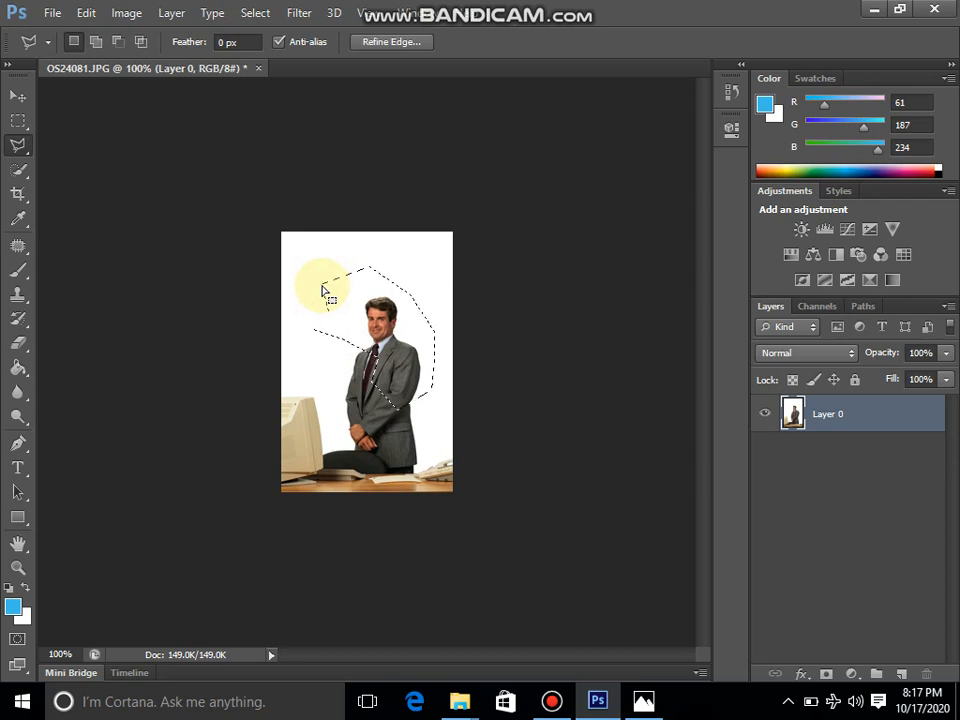
{"action": "key", "text": "ctrl+j"}
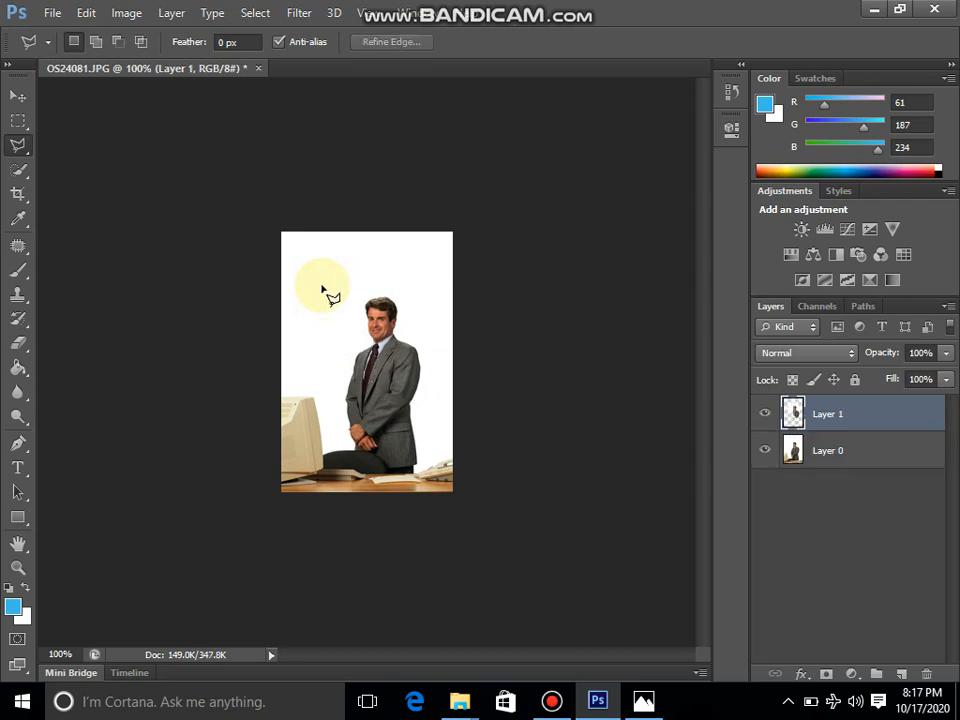
Hide Layer 0 briefly to inspect the polygonal cutout, show it again, and delete the copied layer
{"action": "left_click", "coordinate": [766, 450]}
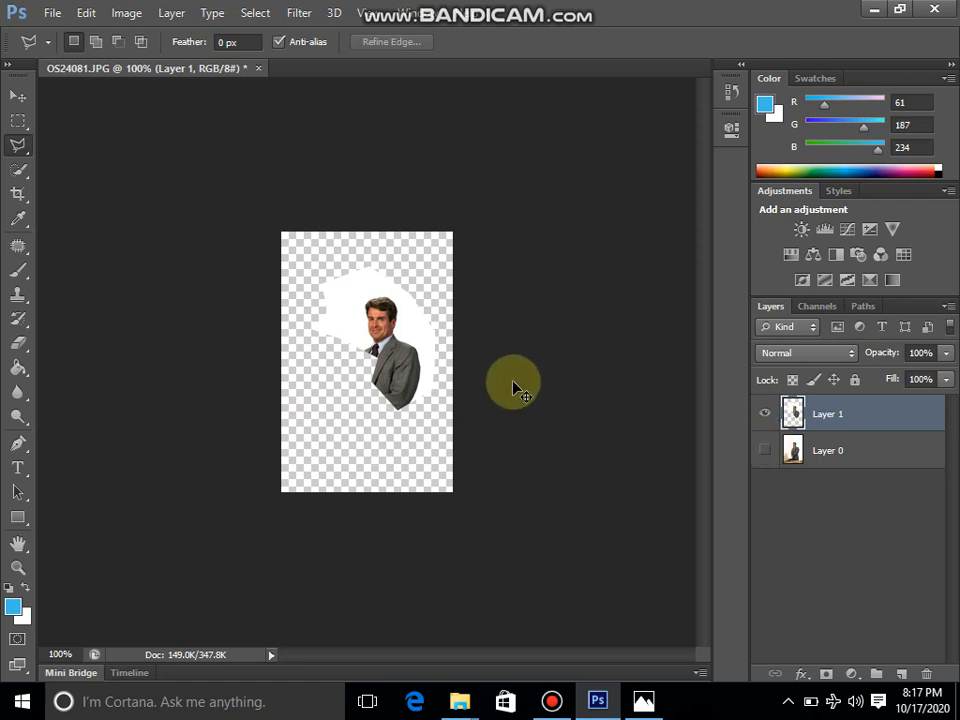
{"action": "left_click", "coordinate": [764, 452]}
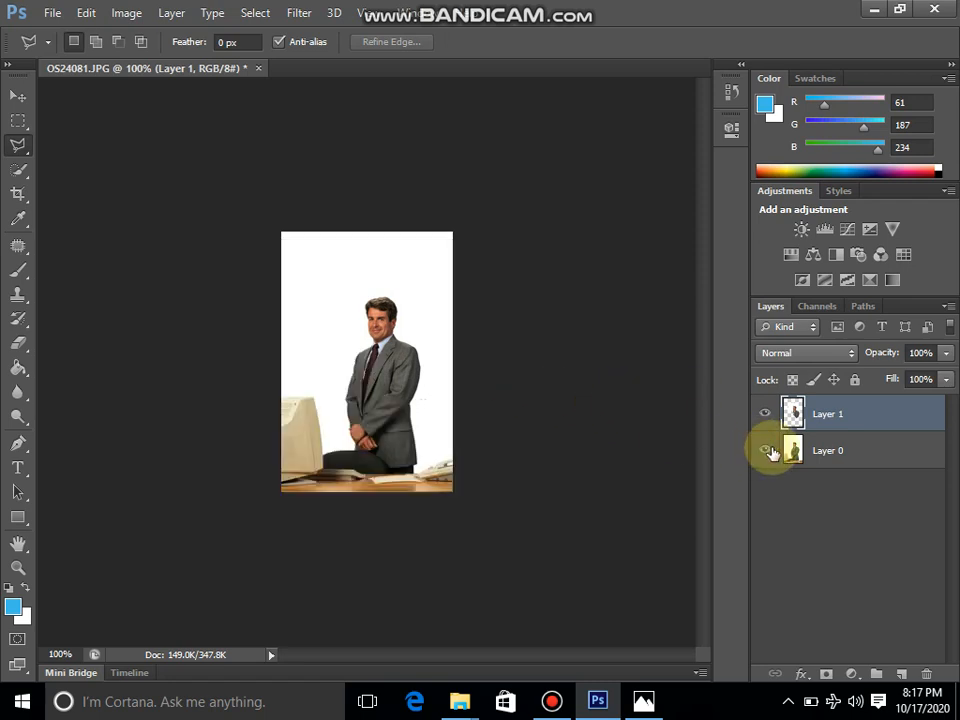
{"action": "key", "text": "Delete"}
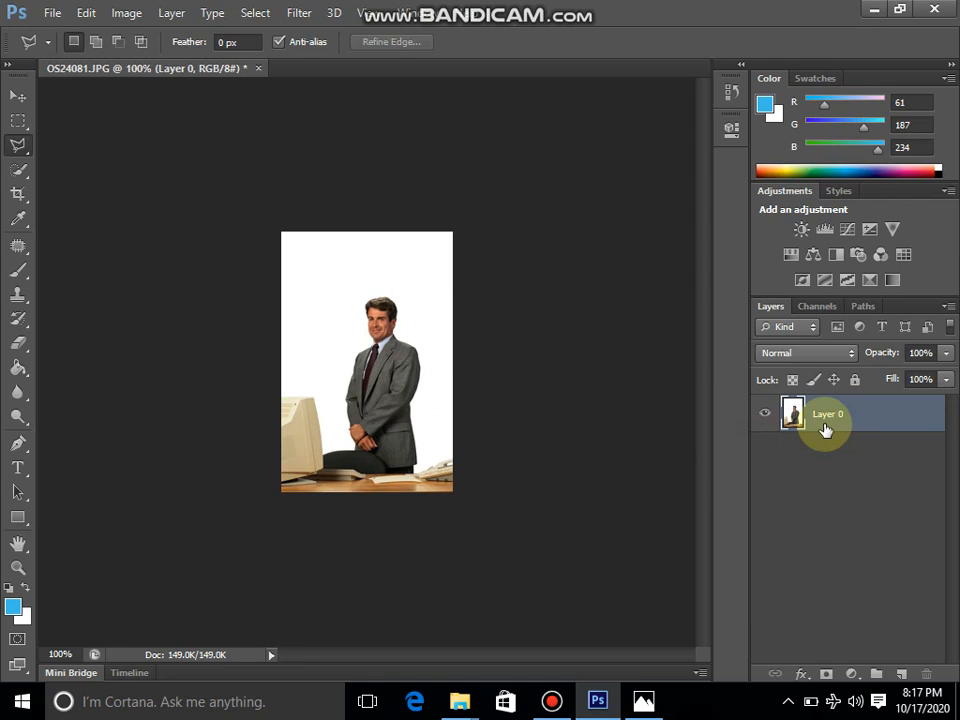
Trace the man's head and upper body with the Magnetic Lasso Tool and copy the selection to a new layer
{"action": "right_click", "coordinate": [22, 160]}
{"action": "left_click", "coordinate": [102, 180]}
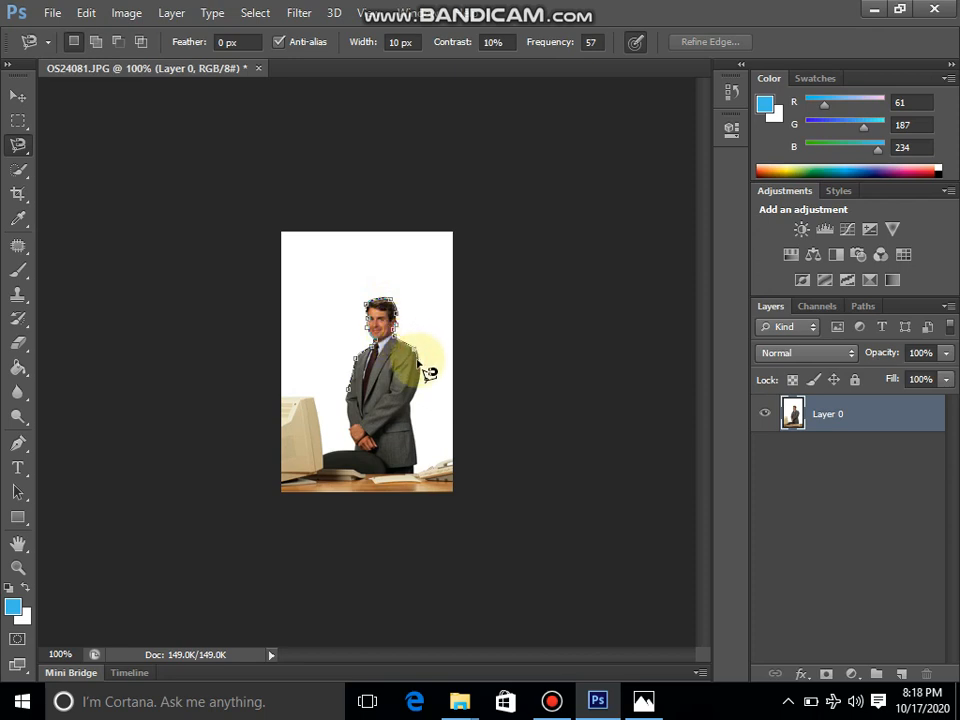
{"action": "double_click", "coordinate": [358, 404]}
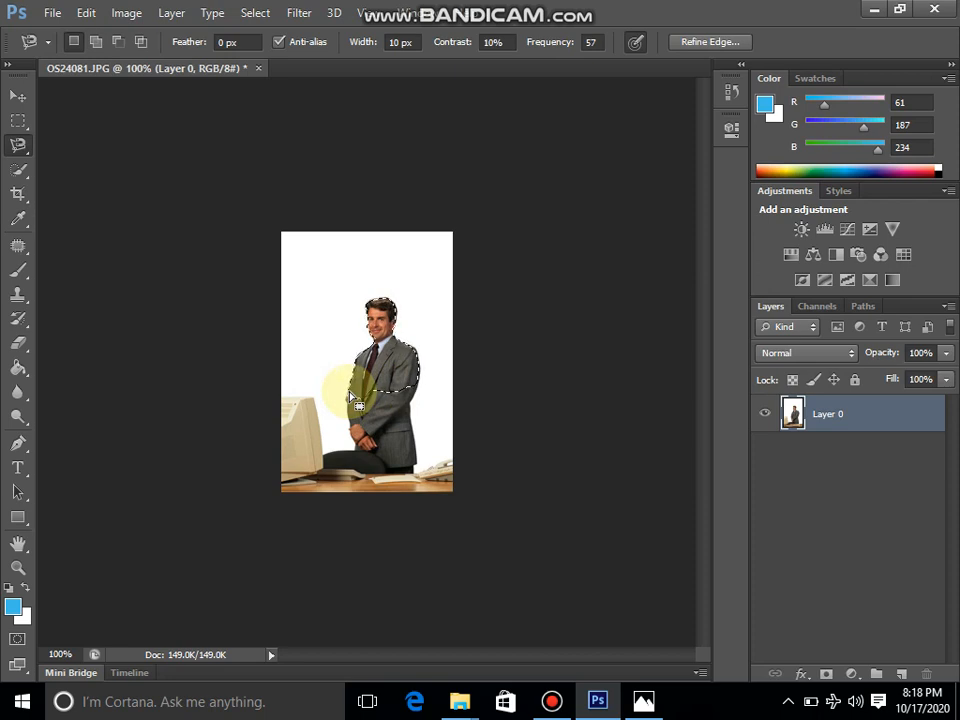
{"action": "key", "text": "ctrl+j"}
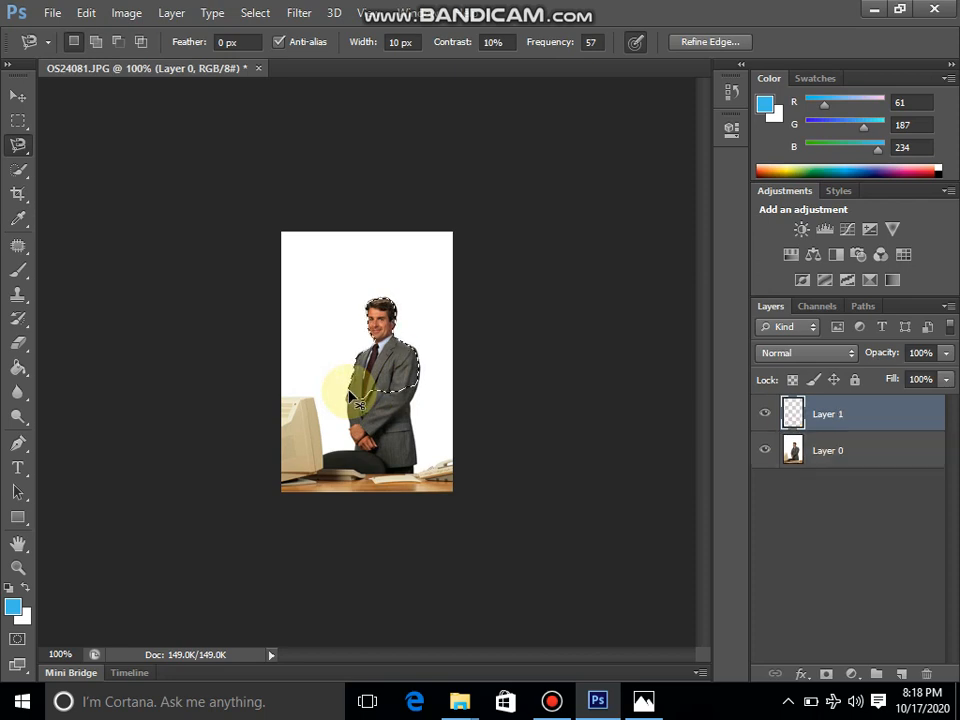
Hide Layer 0 to isolate the magnetic lasso cutout and move the cutout slightly up and to the left
{"action": "left_click", "coordinate": [767, 453]}
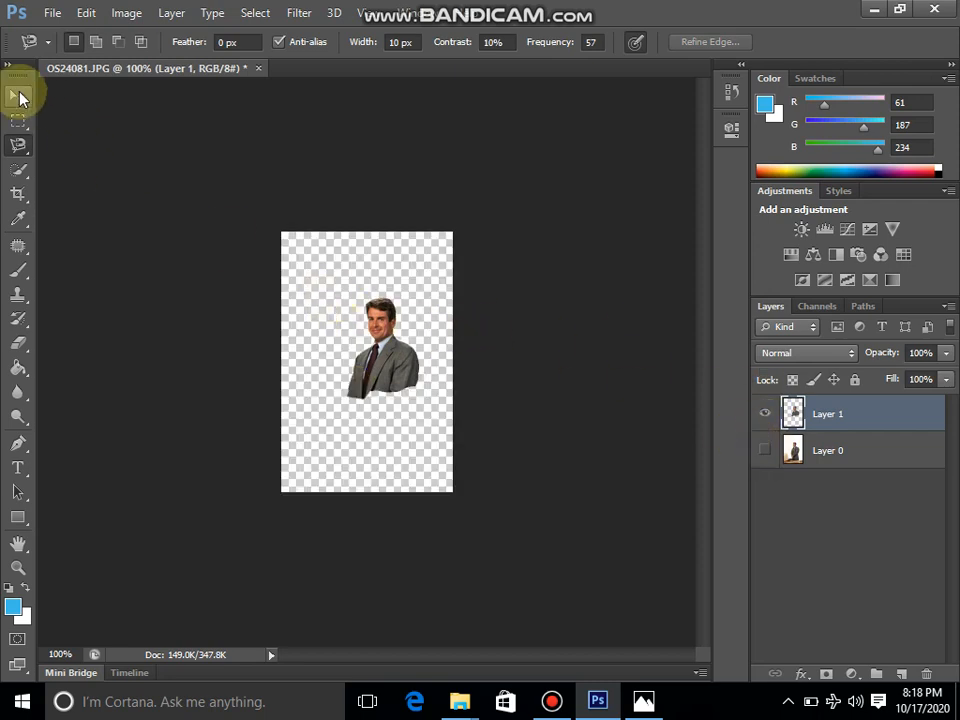
{"action": "left_click", "coordinate": [19, 96]}
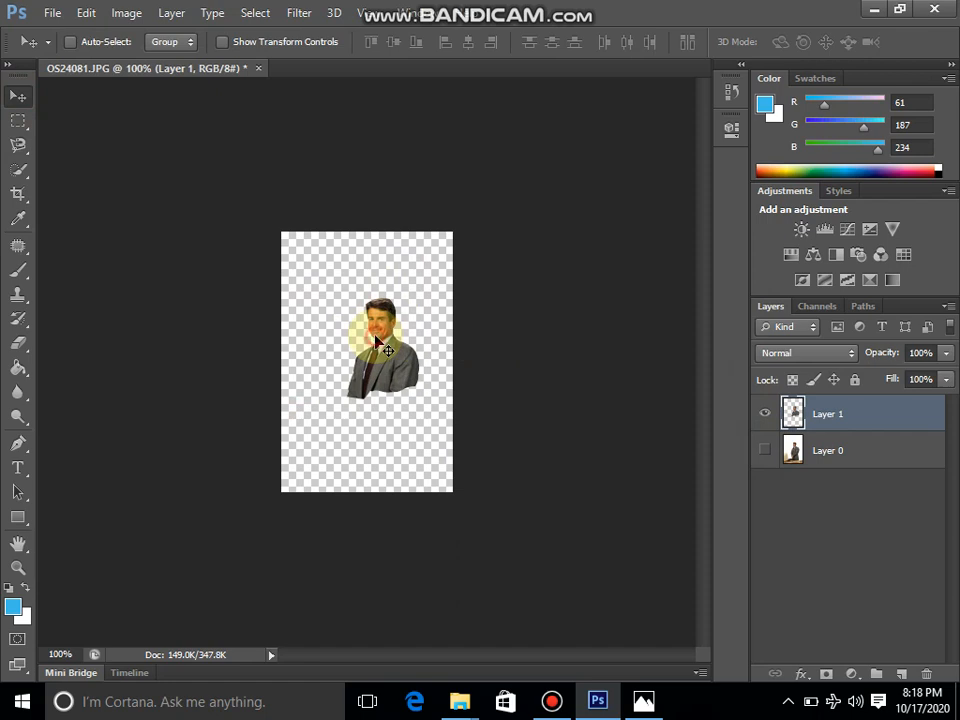
{"action": "left_click_drag", "start_coordinate": [378, 343], "coordinate": [362, 320]}
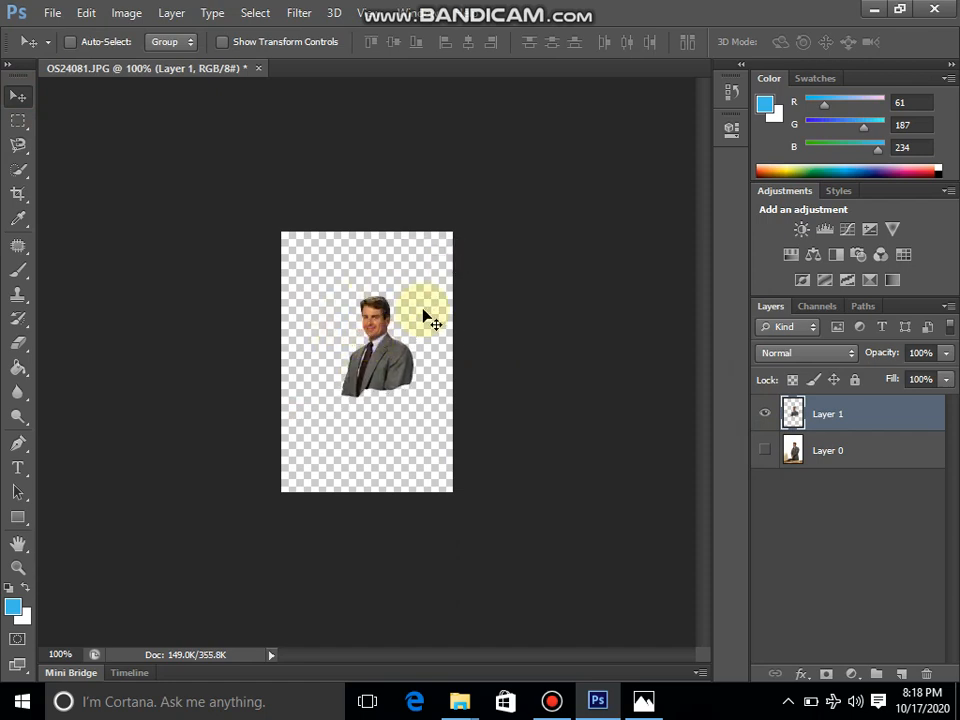
With Layer 0 shown again, move the cutout to the upper left of the original man and delete the cutout layer
{"action": "left_click", "coordinate": [764, 452]}
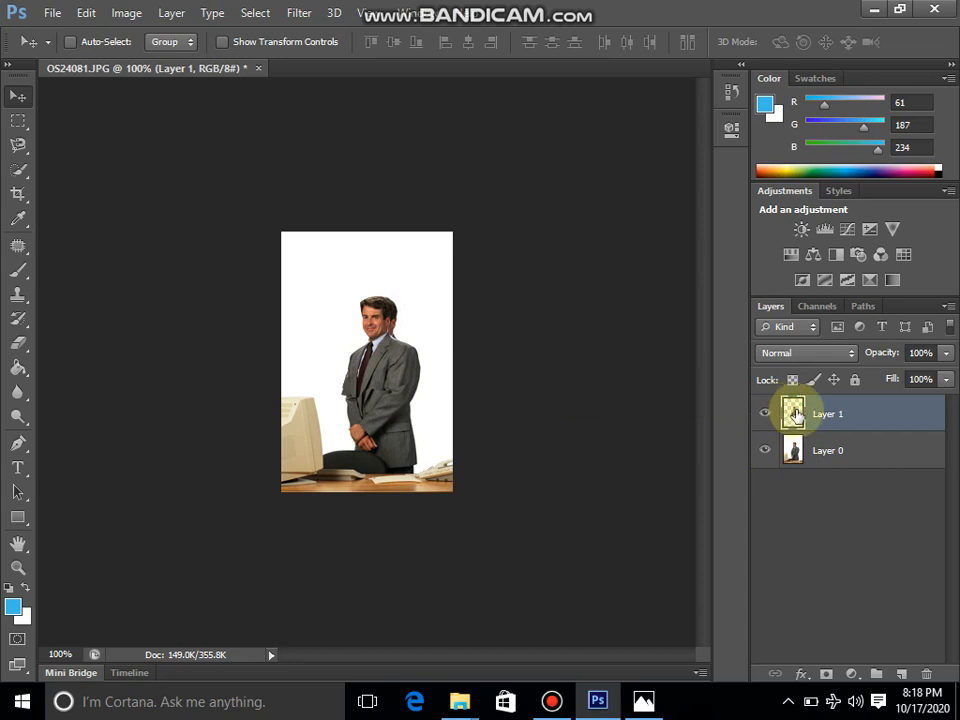
{"action": "left_click_drag", "start_coordinate": [343, 333], "coordinate": [323, 259]}
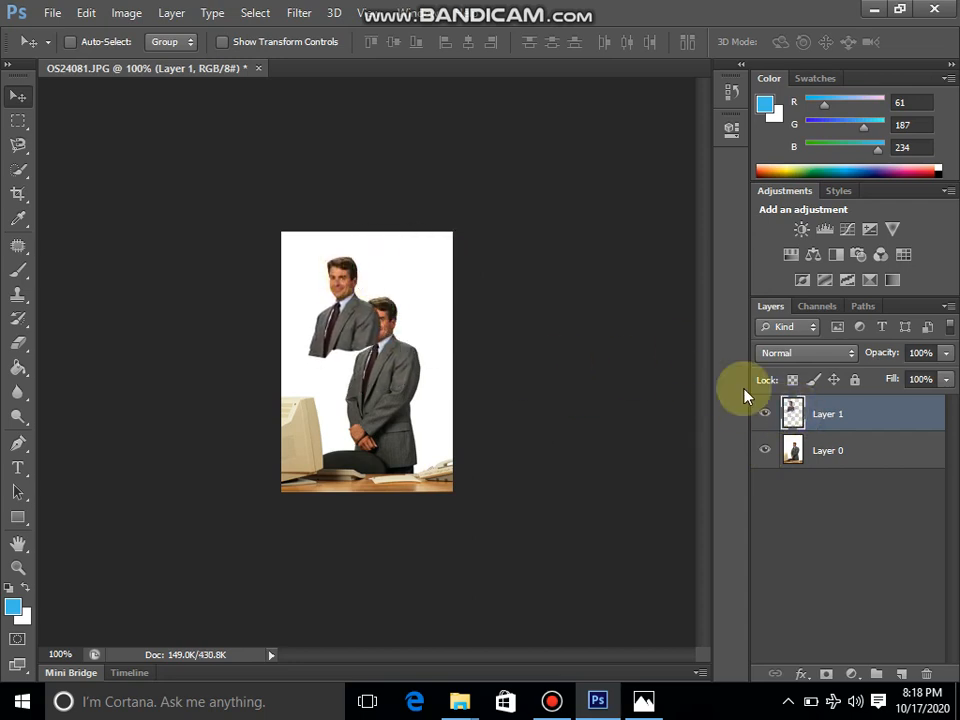
{"action": "key", "text": "Delete"}
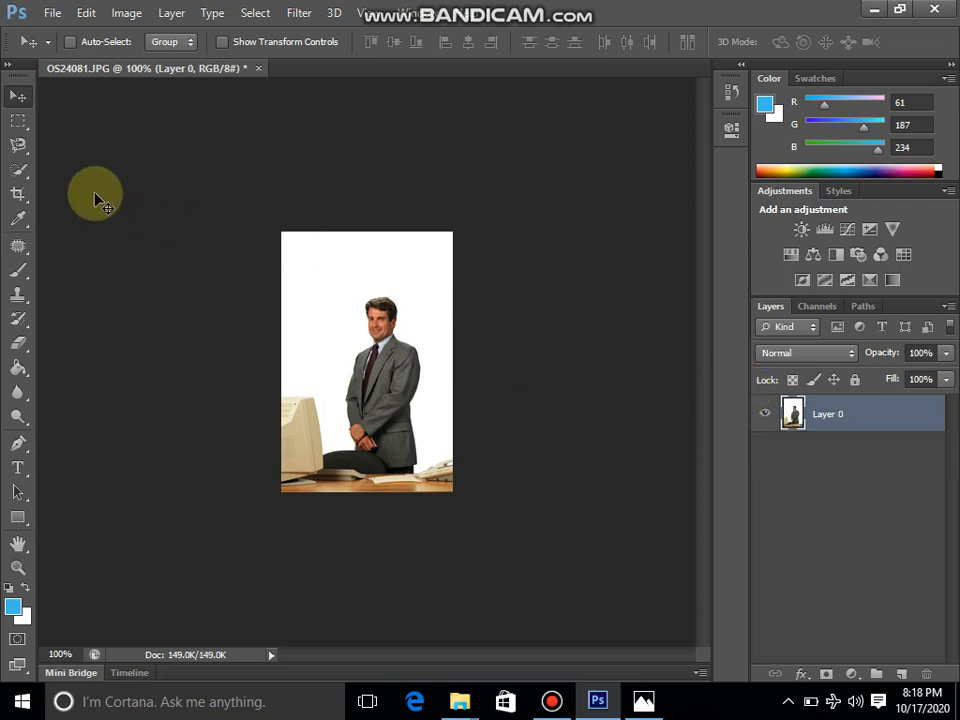
Select the white background with the Magic Wand Tool at a tolerance of 32 with Contiguous off
{"action": "left_click", "coordinate": [30, 175]}
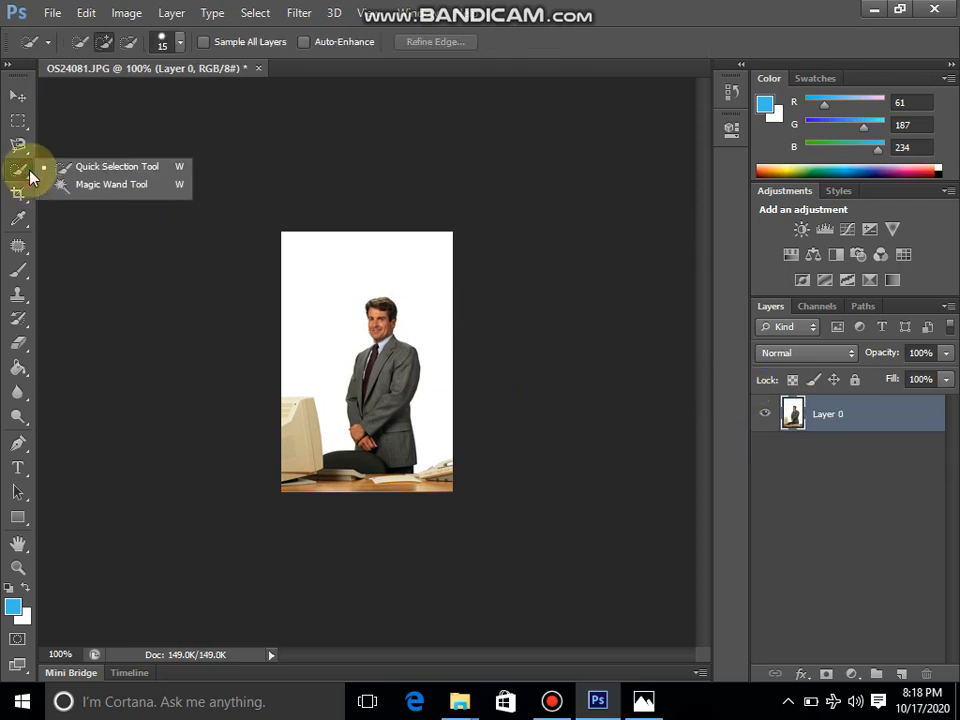
{"action": "left_click", "coordinate": [135, 186]}
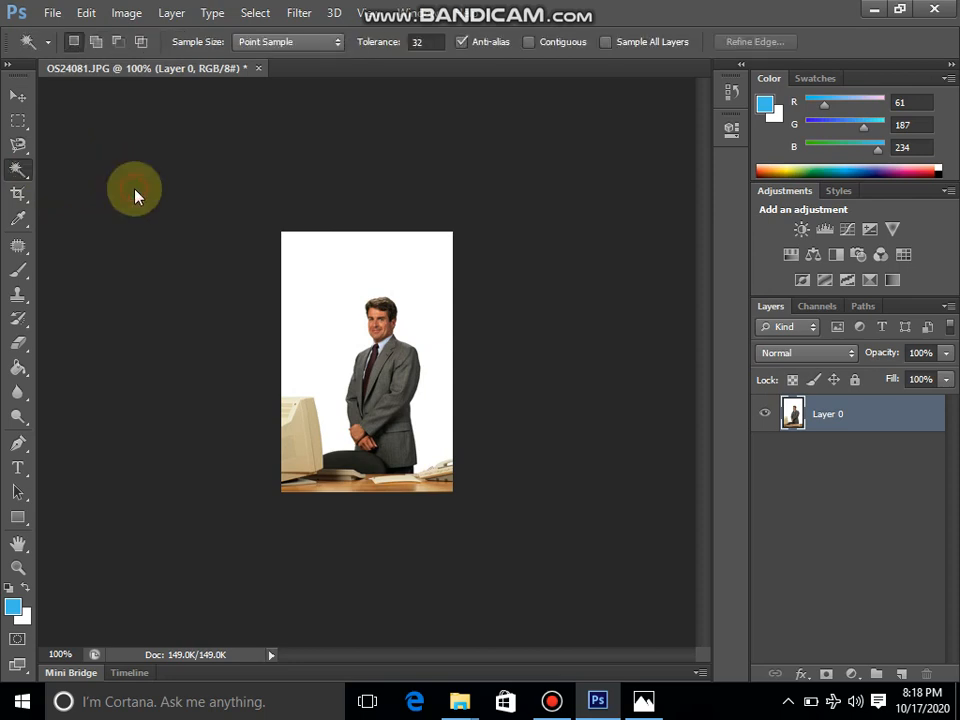
{"action": "double_click", "coordinate": [416, 42]}
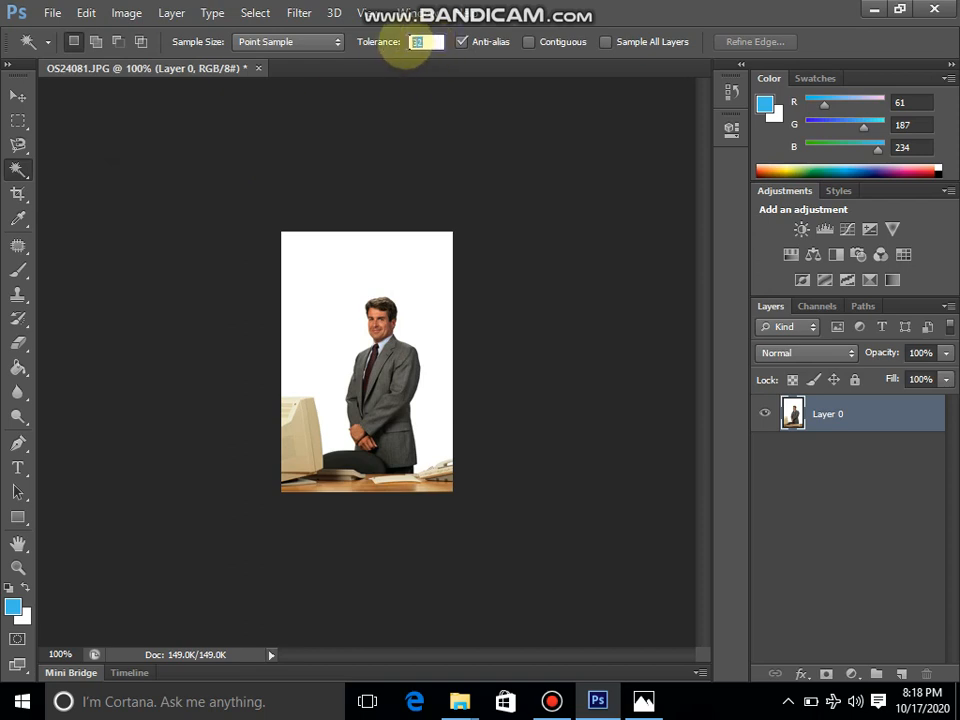
{"action": "left_click", "coordinate": [545, 45]}
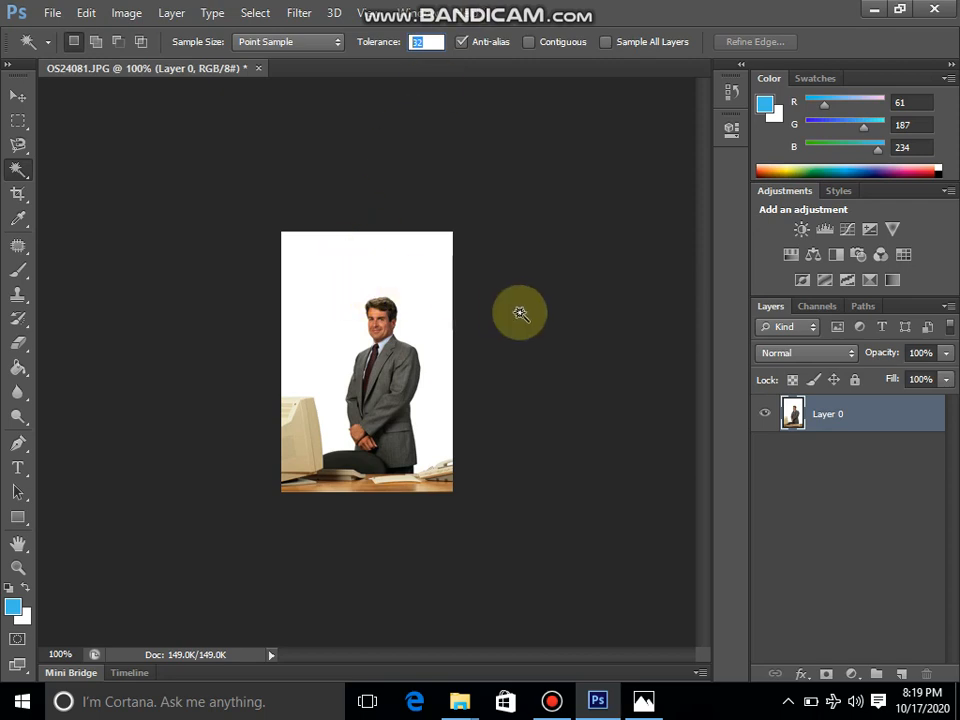
{"action": "left_click", "coordinate": [361, 273]}
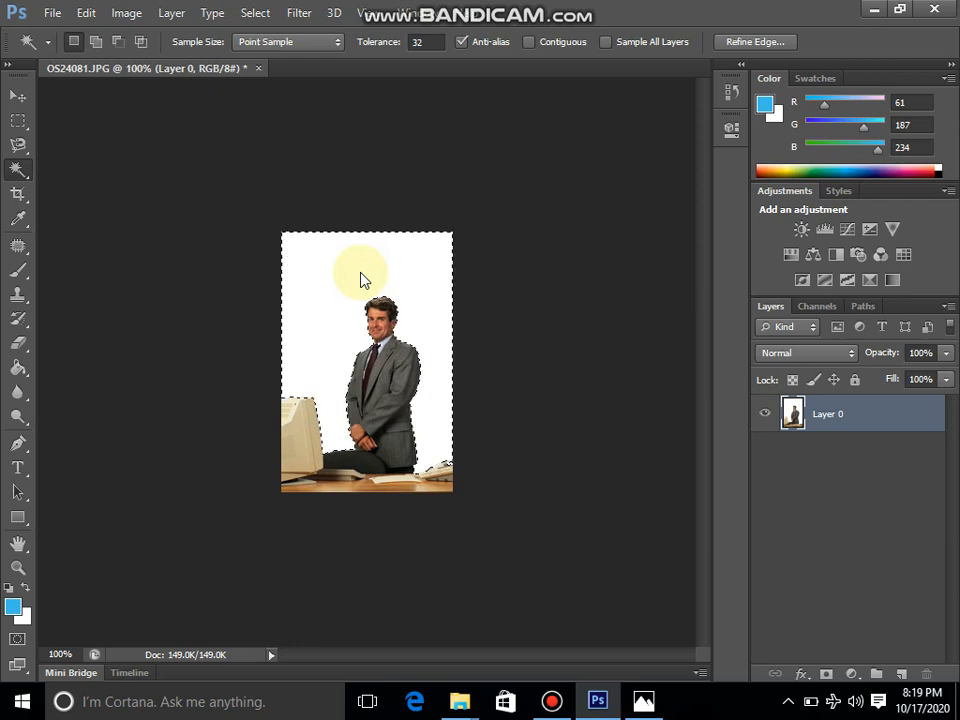
Fill the selected background with the blue foreground color using the Paint Bucket Tool, and undo the fill
{"action": "left_click", "coordinate": [23, 370]}
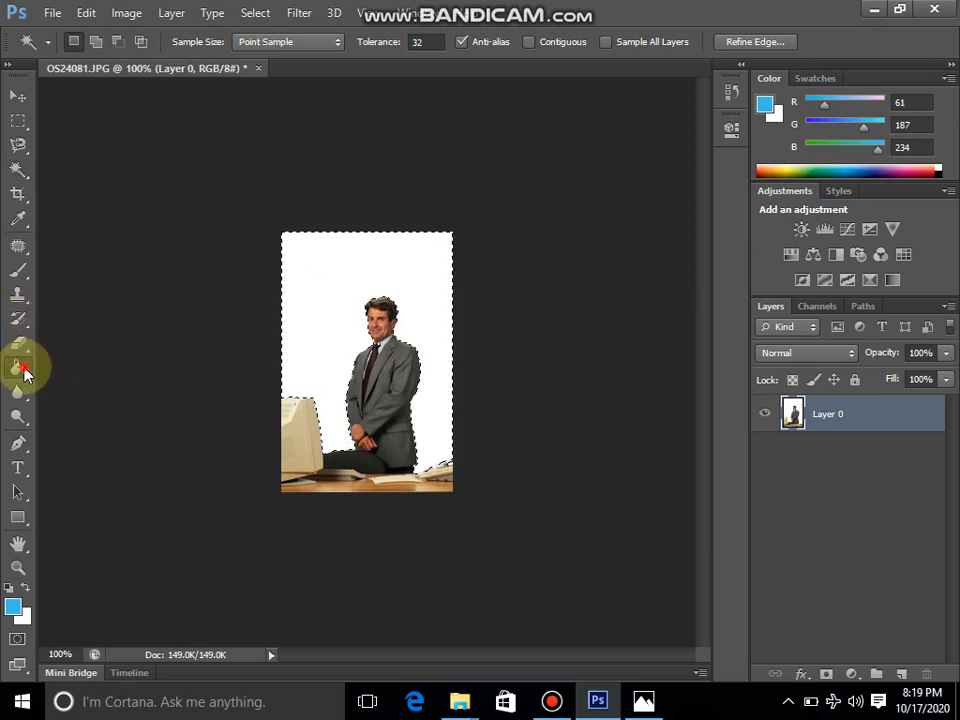
{"action": "left_click", "coordinate": [333, 273]}
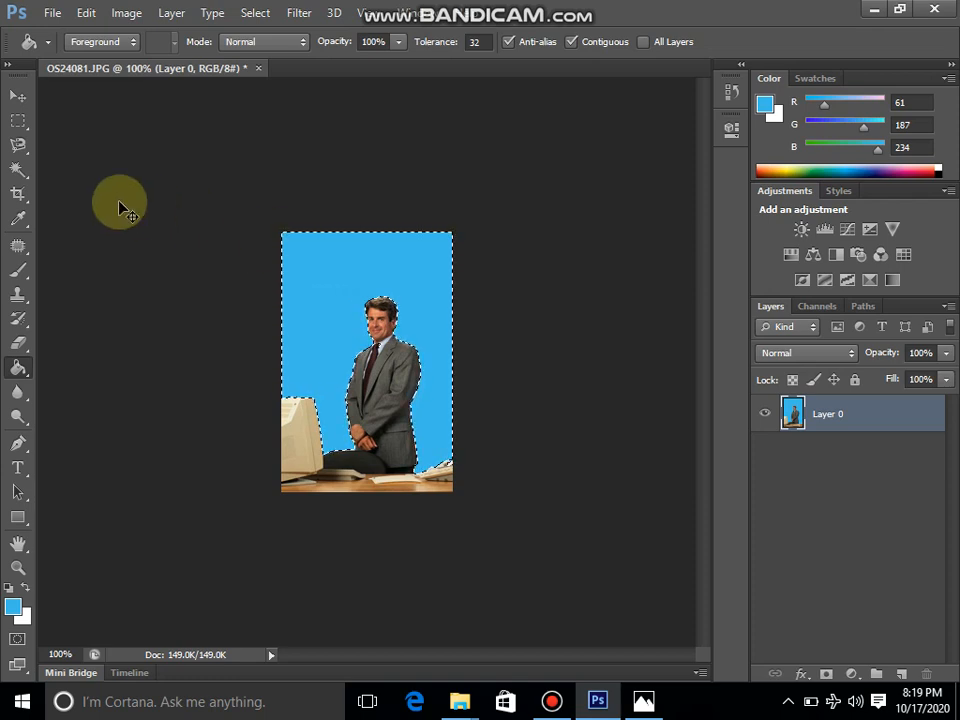
{"action": "key", "text": "ctrl+BackSpace"}
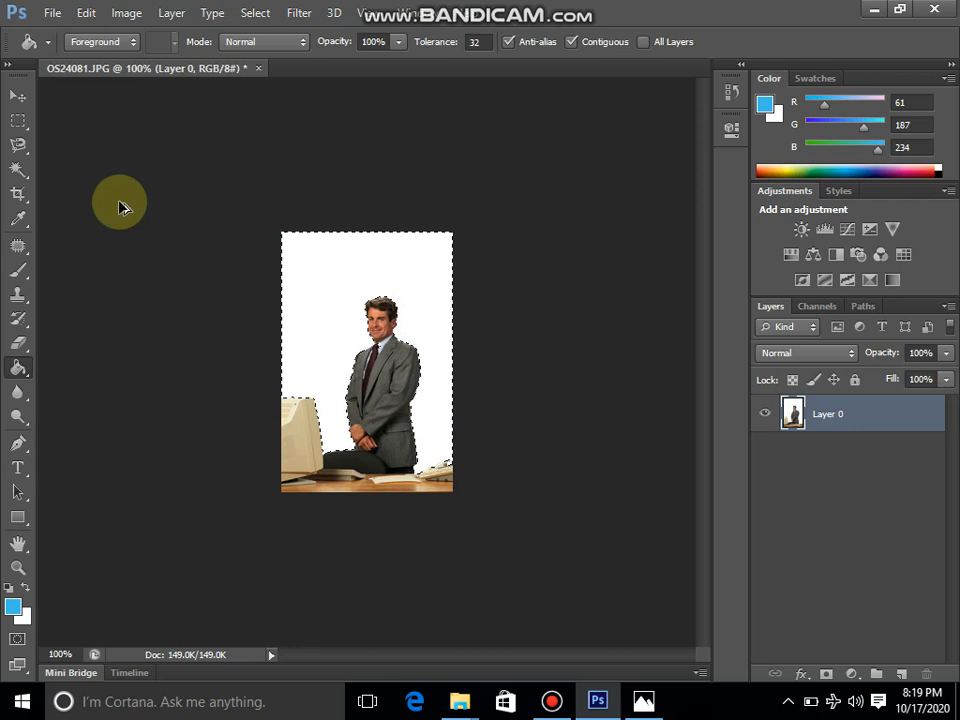
Set the Magic Wand tolerance to 12, select the white background and deselect it
{"action": "left_click", "coordinate": [18, 170]}
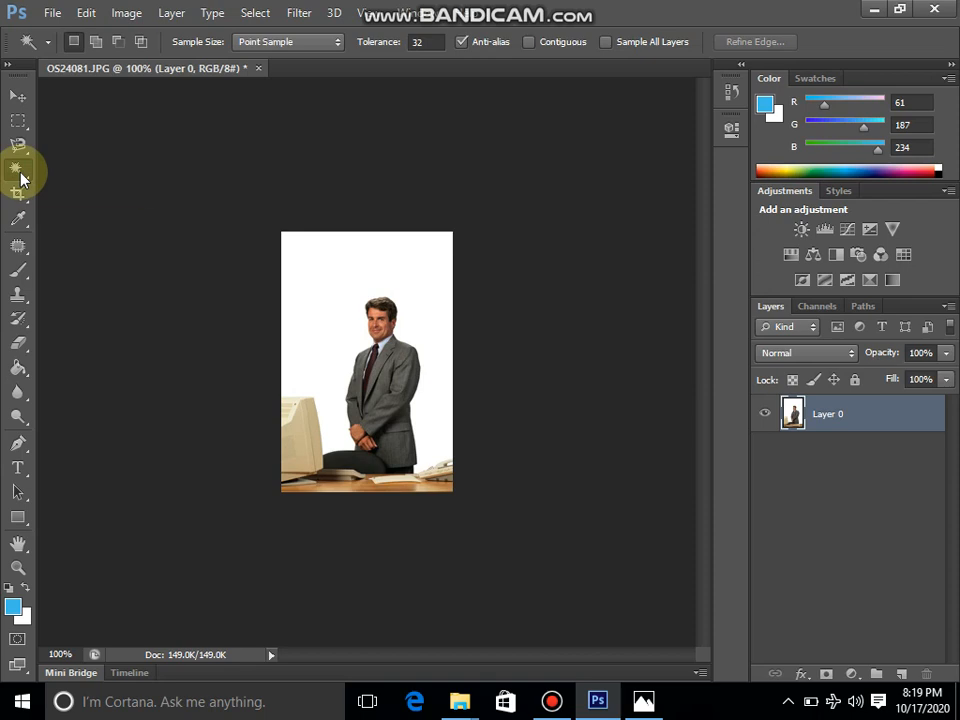
{"action": "left_click", "coordinate": [428, 41]}
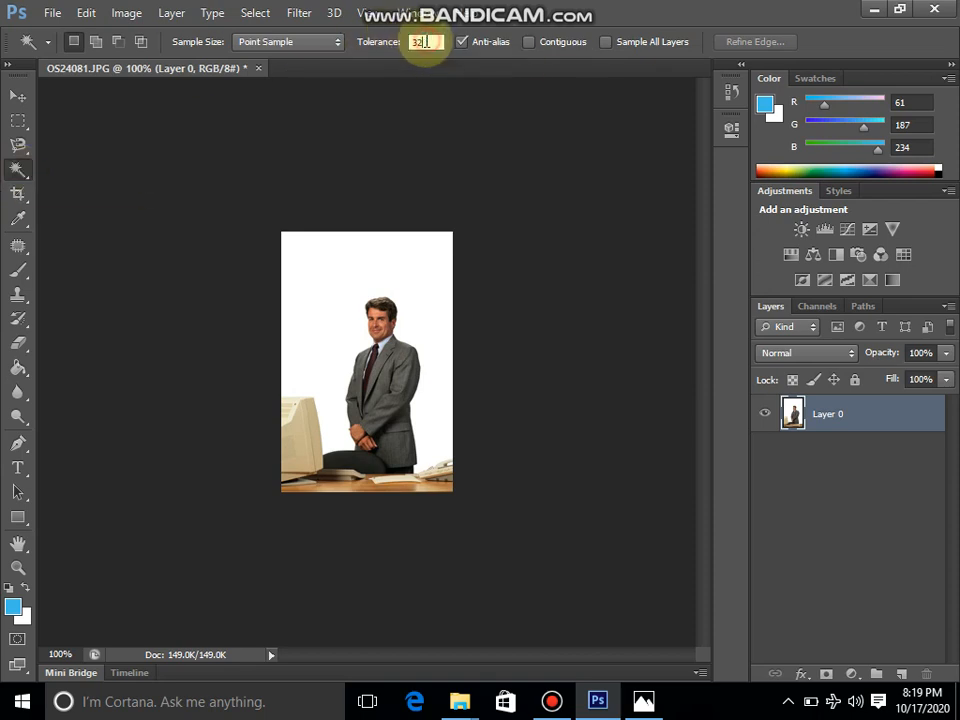
{"action": "type", "text": "12"}
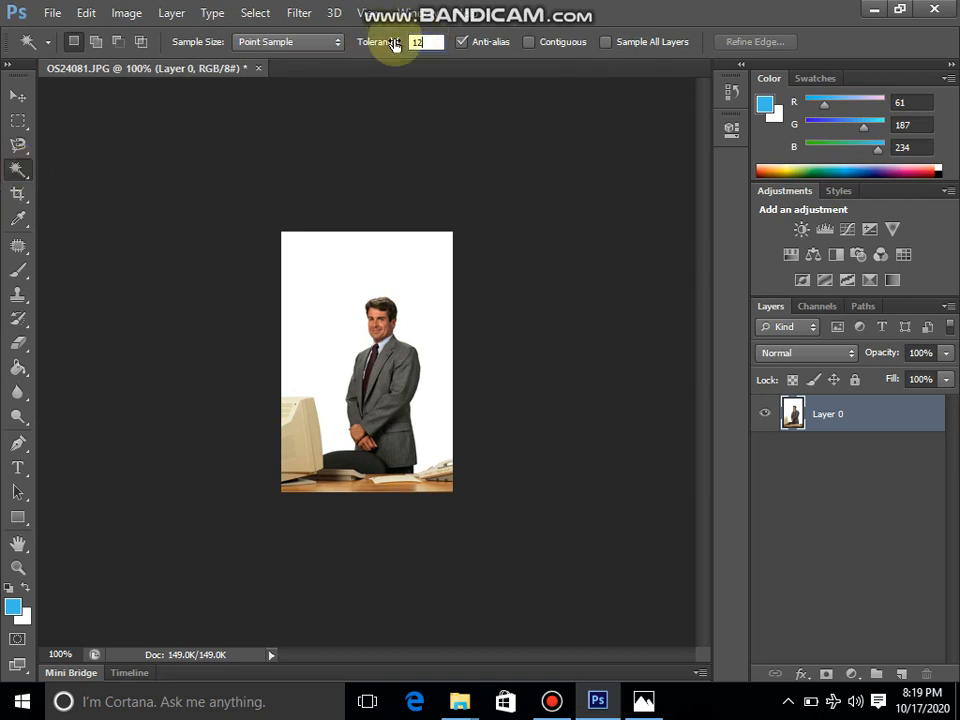
{"action": "left_click", "coordinate": [331, 285]}
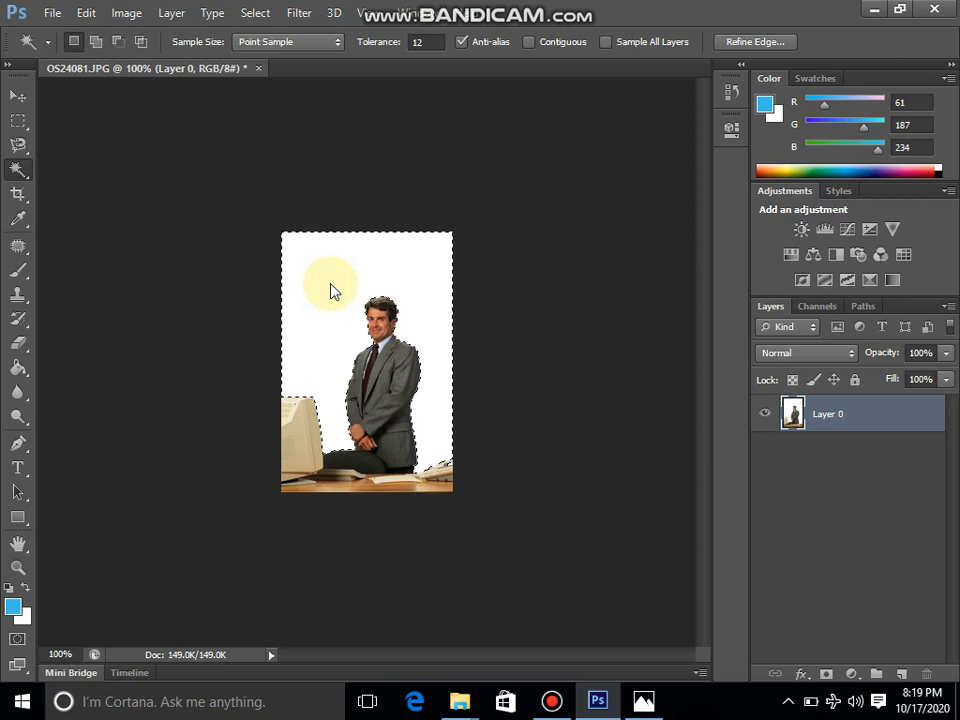
{"action": "key", "text": "ctrl+d"}
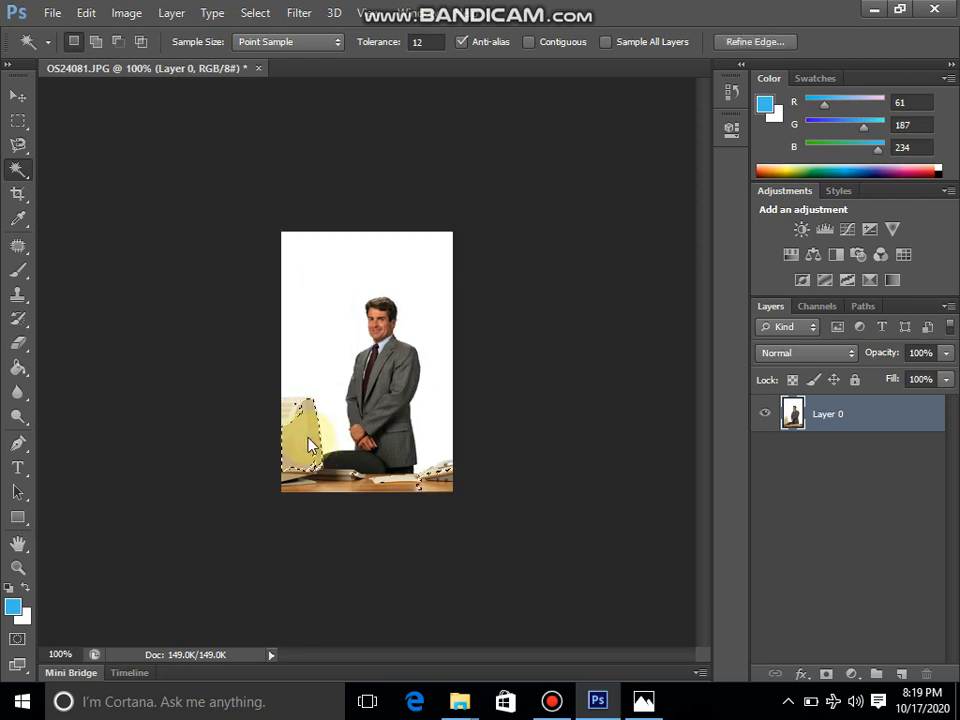
Select the beige tones of the computer monitor with the Magic Wand Tool and clear the selection
{"action": "left_click", "coordinate": [300, 440]}
{"action": "left_click", "coordinate": [400, 476], "text": "shift"}
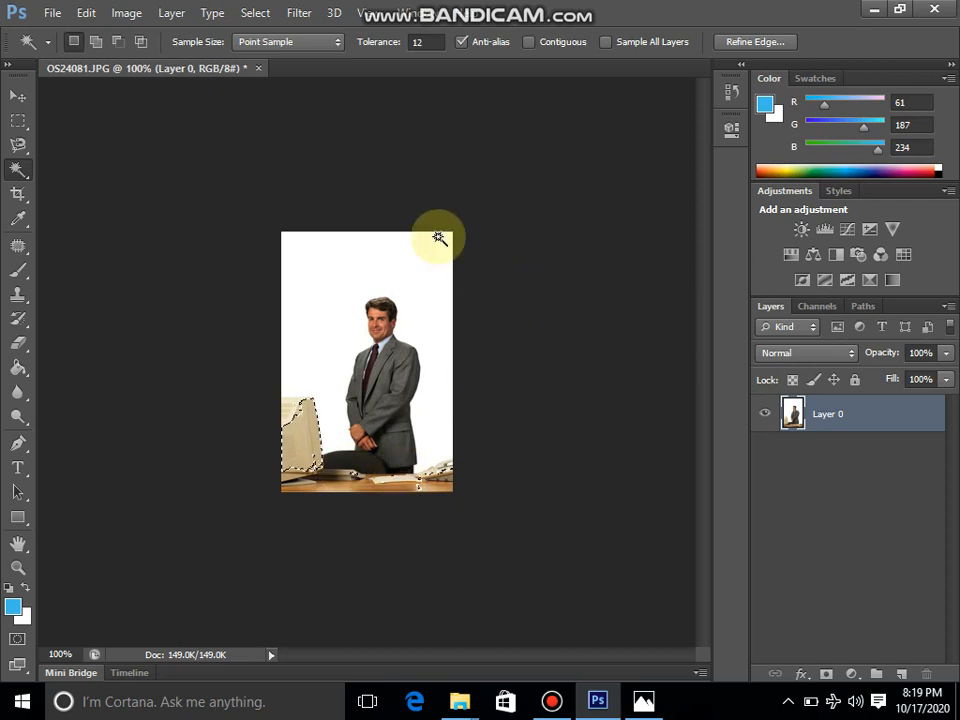
{"action": "left_click", "coordinate": [393, 206]}
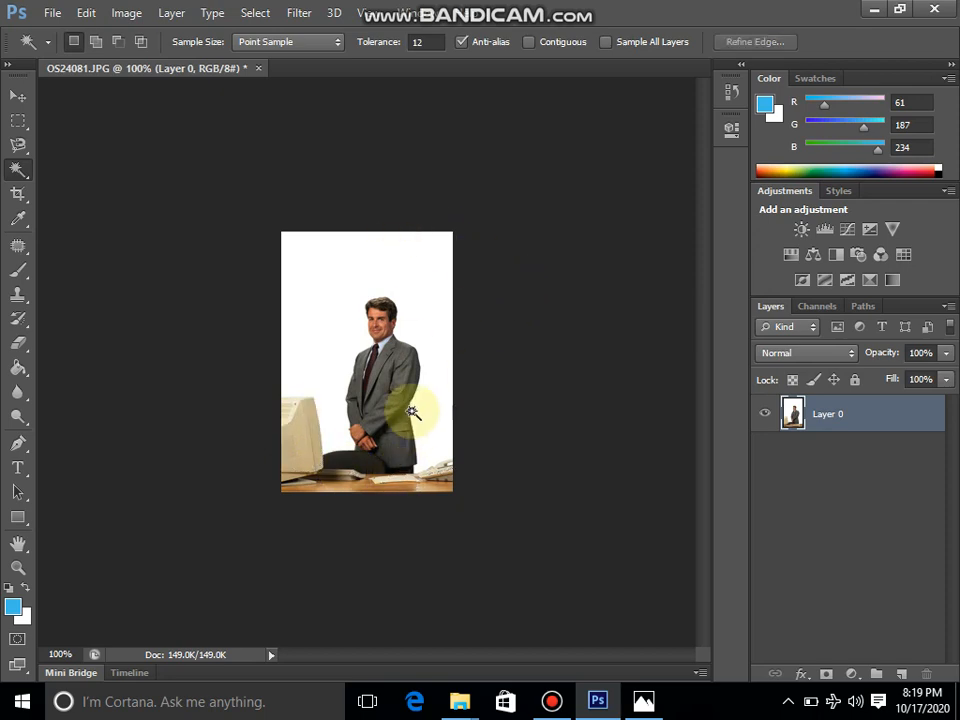
Set the Magic Wand tolerance to 32 and sample the wooden desk and the man's hand
{"action": "left_click", "coordinate": [428, 42]}
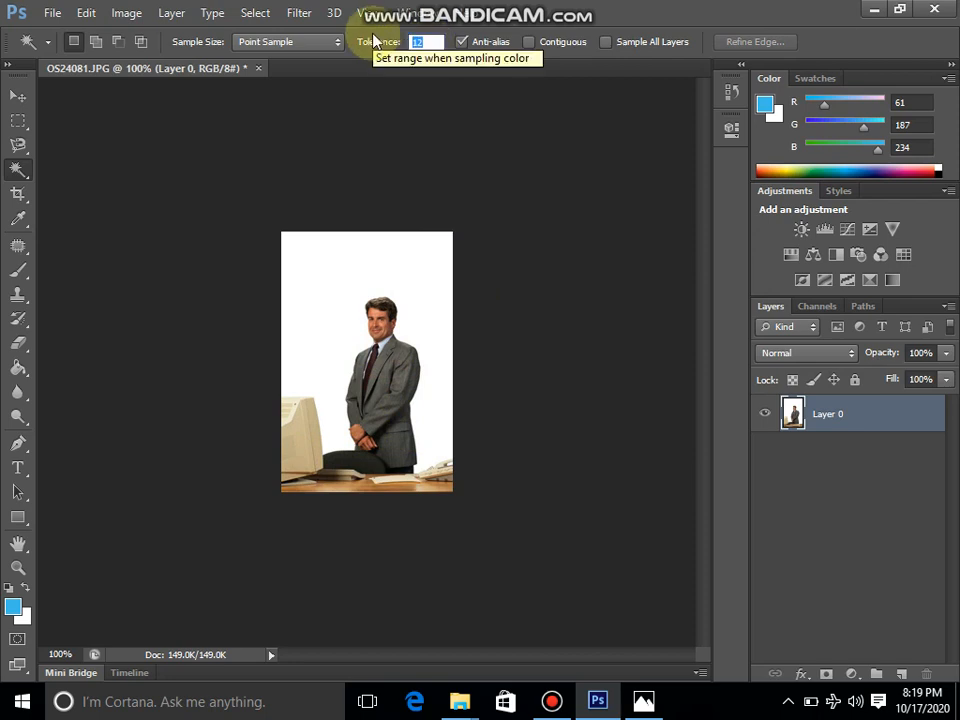
{"action": "type", "text": "32"}
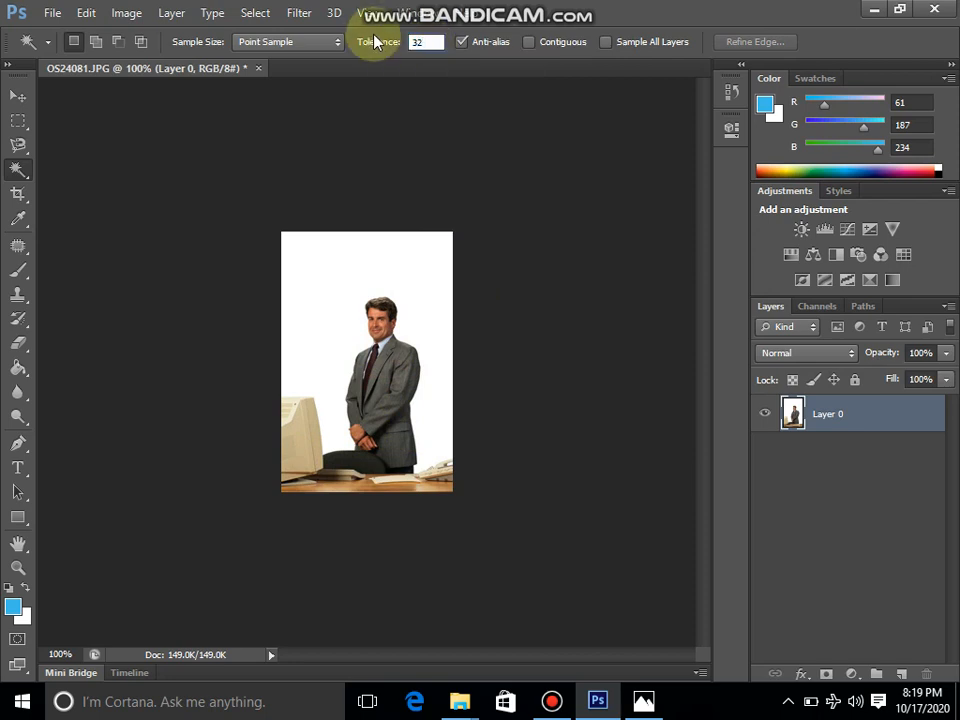
{"action": "left_click", "coordinate": [396, 486]}
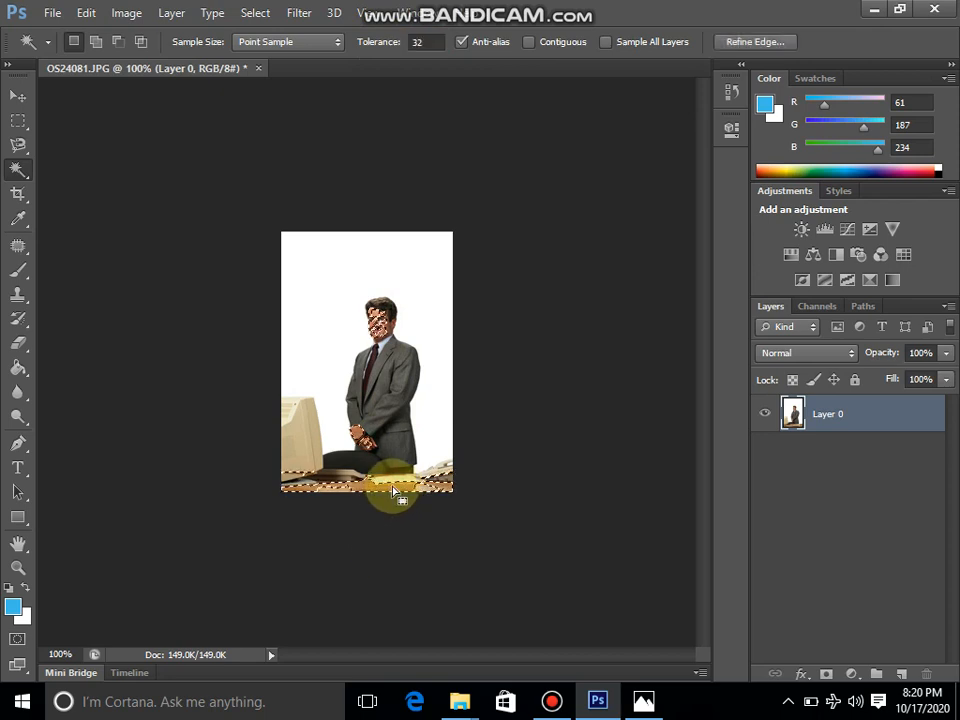
{"action": "left_click", "coordinate": [357, 441]}
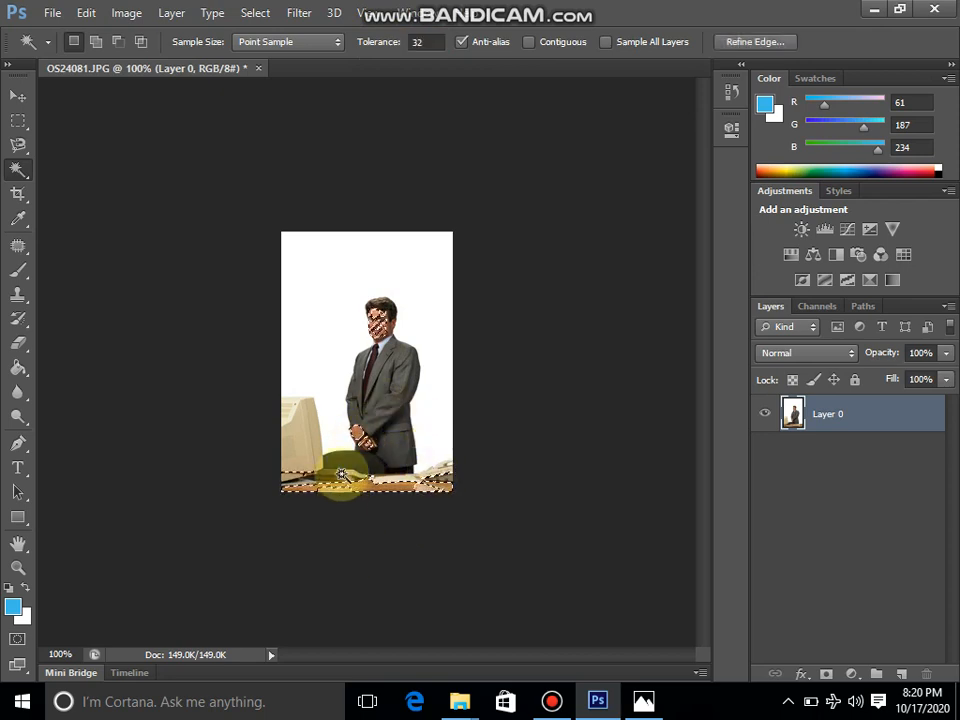
Turn on Contiguous, clear the old selection and select the wooden front of the desk with the Magic Wand Tool
{"action": "left_click", "coordinate": [544, 44]}
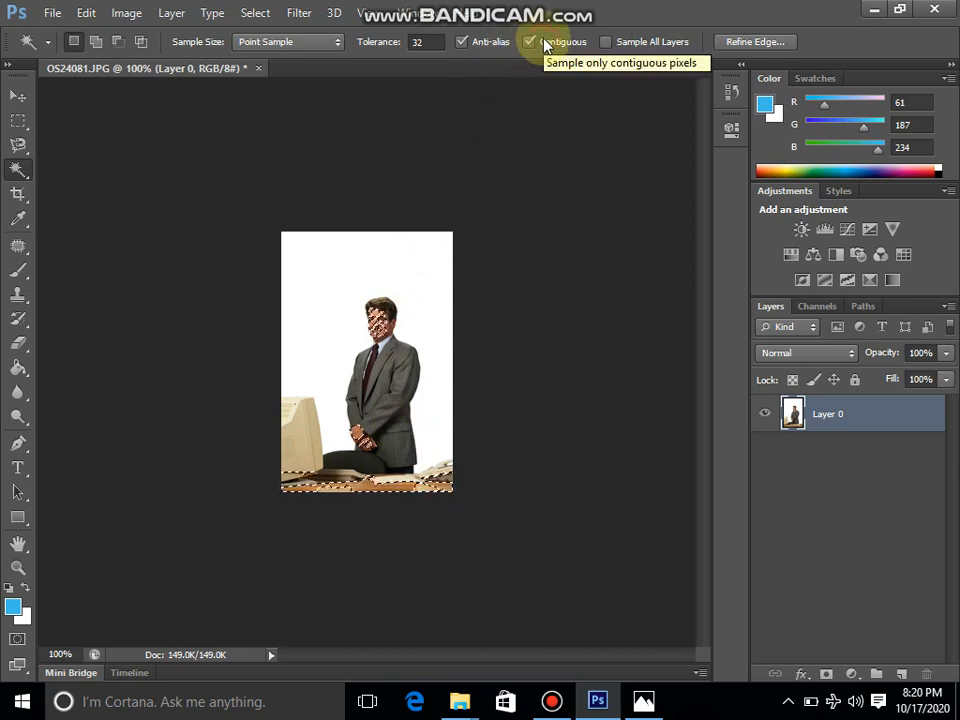
{"action": "key", "text": "ctrl+d"}
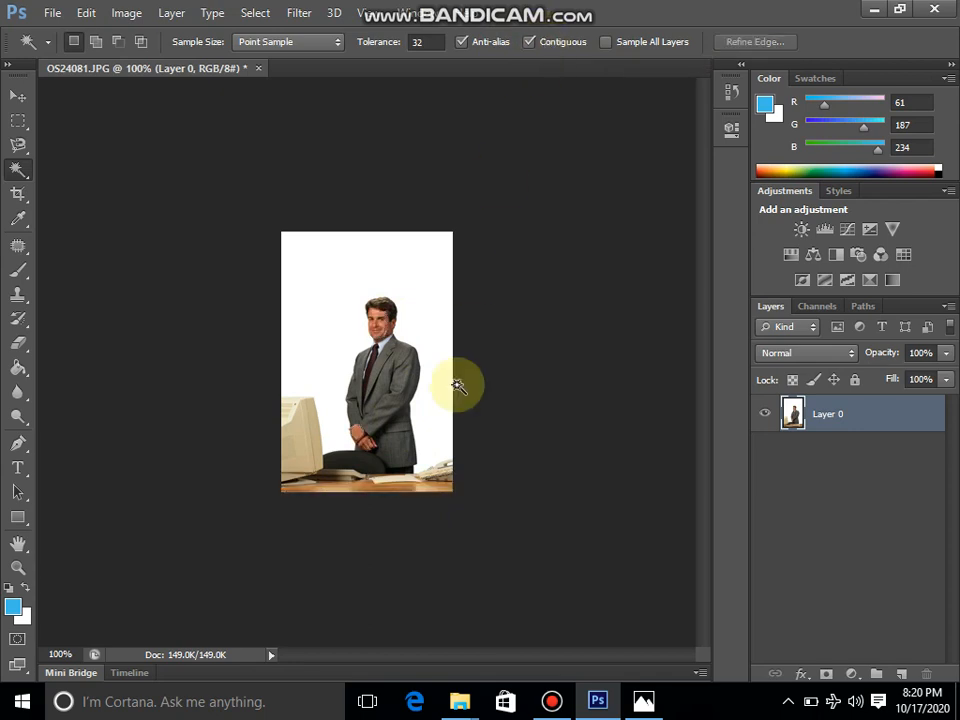
{"action": "left_click", "coordinate": [346, 487]}
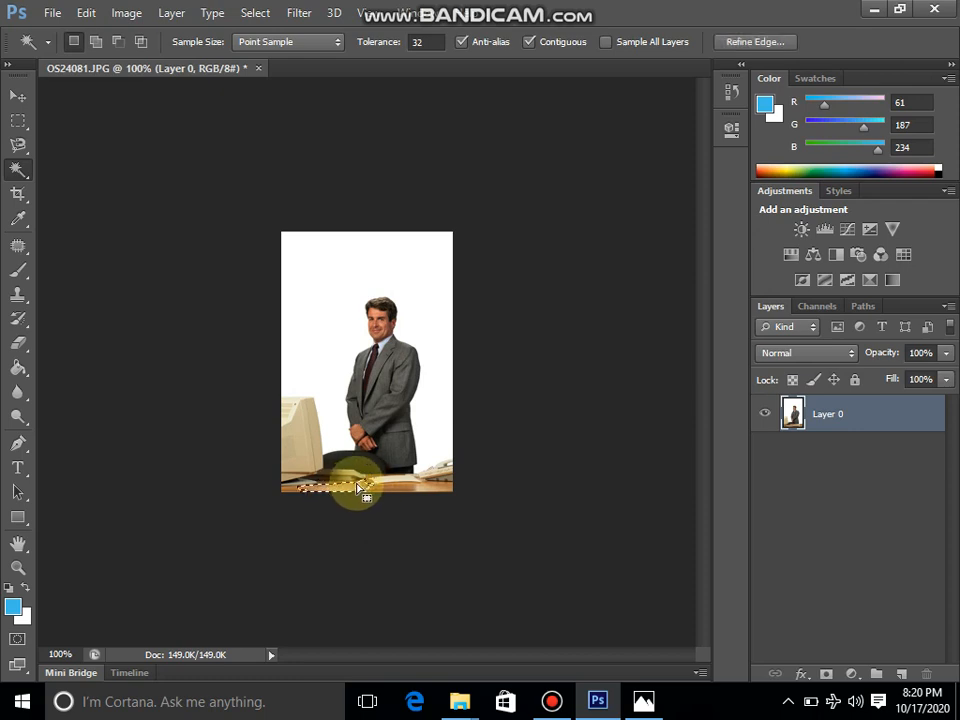
{"action": "left_click", "coordinate": [323, 490]}
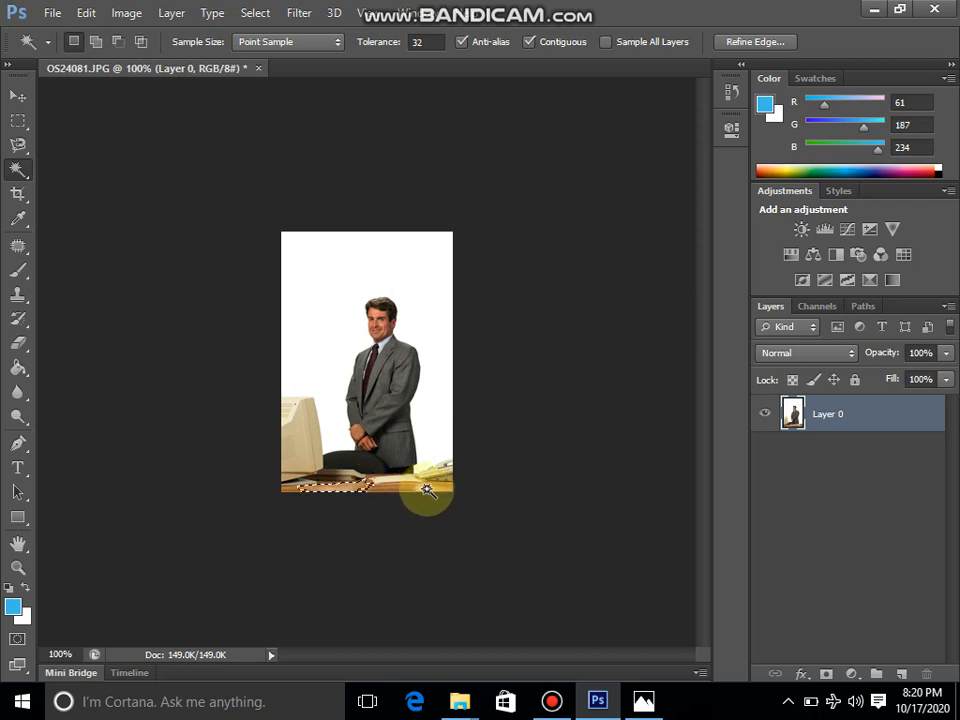
In Add to selection mode, extend the selection to the rest of the wooden desk and the white background
{"action": "left_click", "coordinate": [96, 43]}
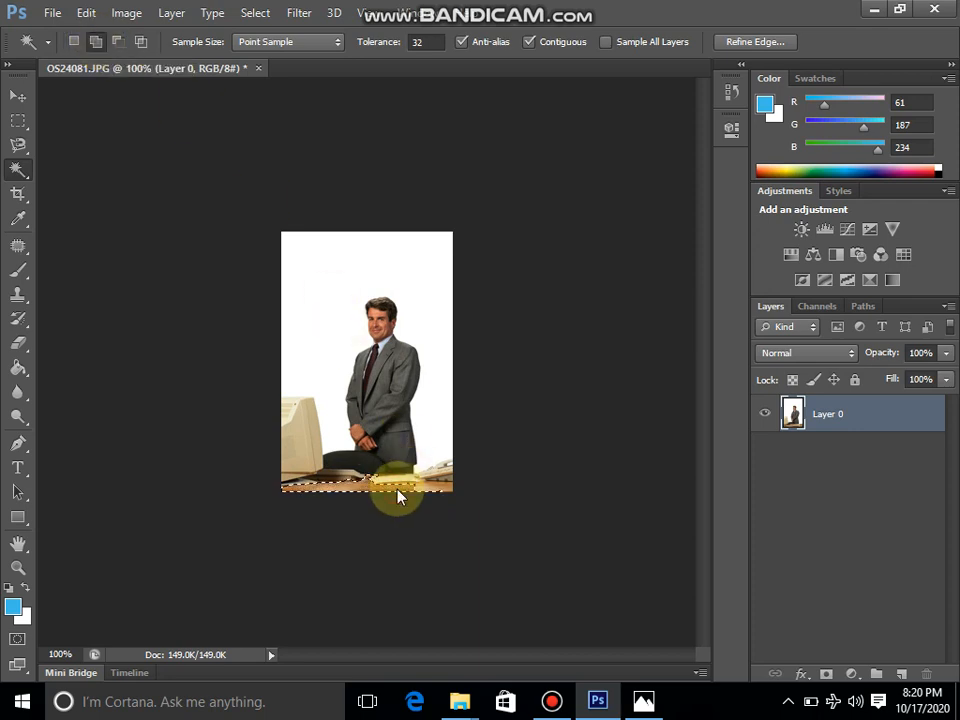
{"action": "left_click", "coordinate": [430, 491]}
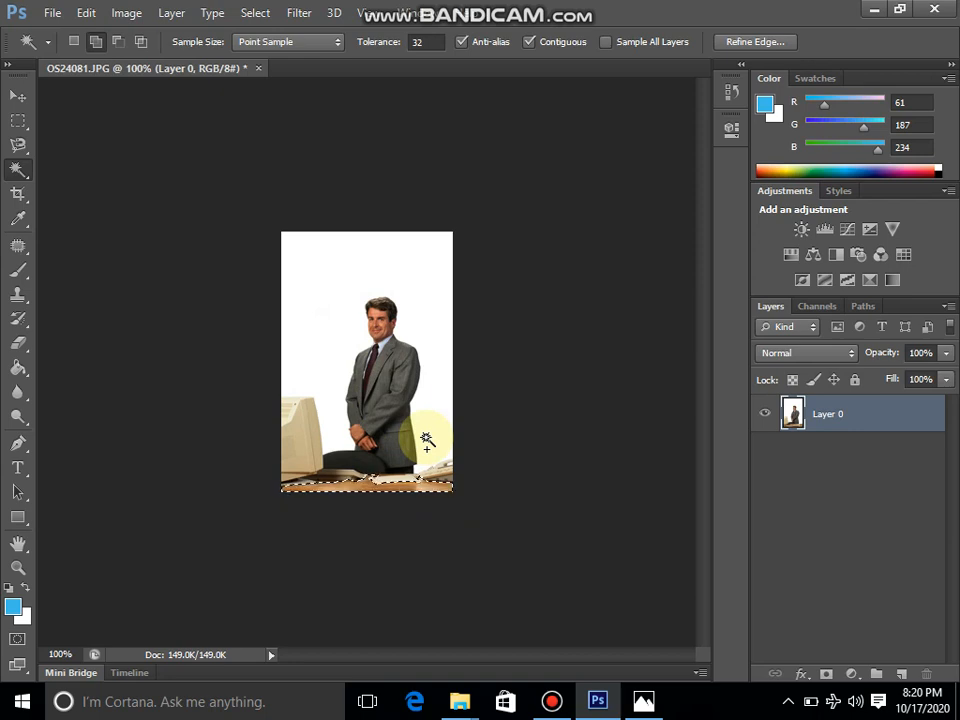
{"action": "left_click", "coordinate": [329, 312]}
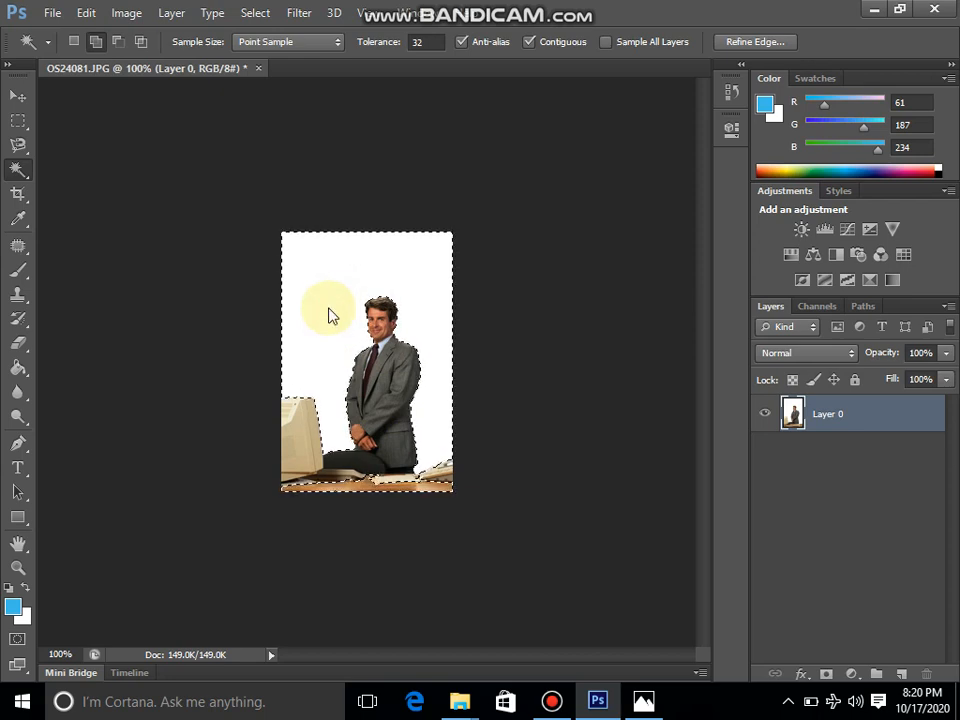
Clear the selection and select the man's suit and head with the Quick Selection Tool
{"action": "right_click", "coordinate": [28, 172]}
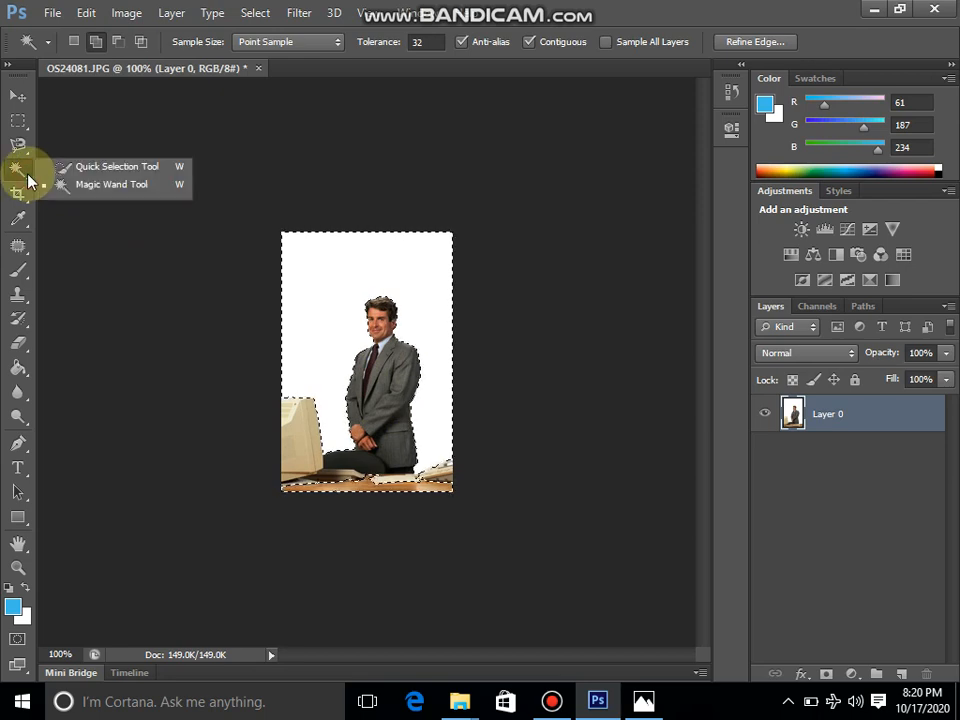
{"action": "left_click", "coordinate": [102, 168]}
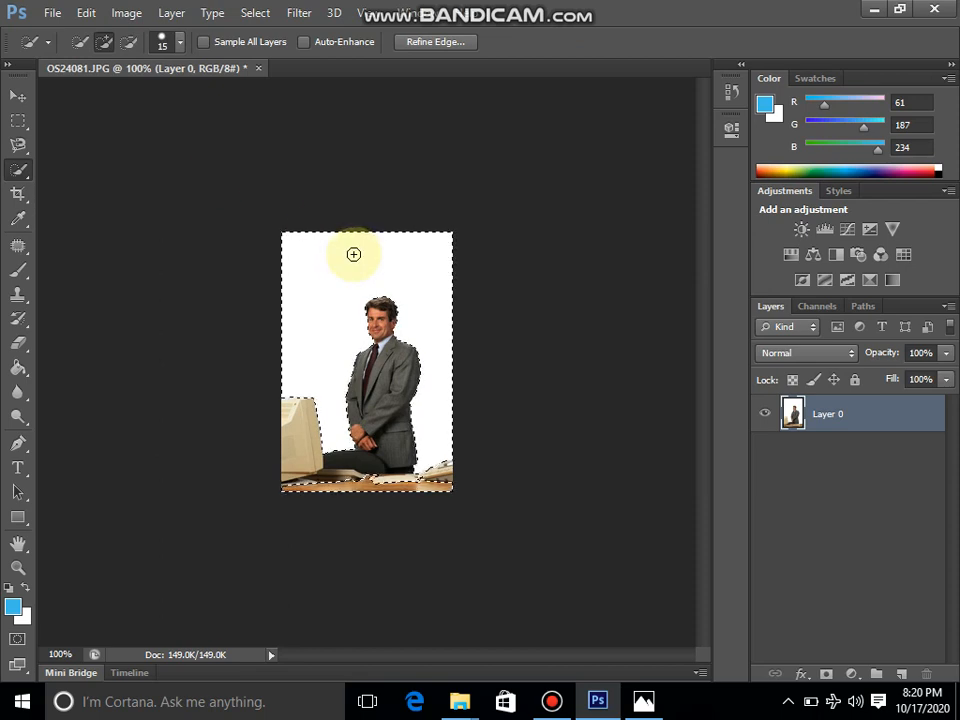
{"action": "key", "text": "ctrl+d"}
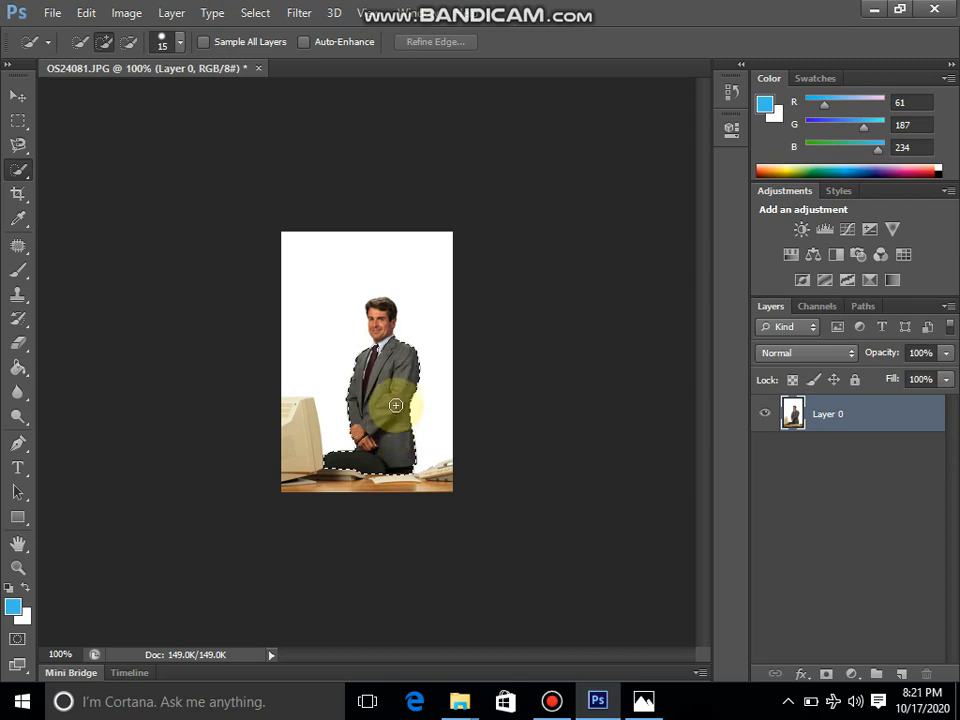
{"action": "left_click", "coordinate": [384, 322]}
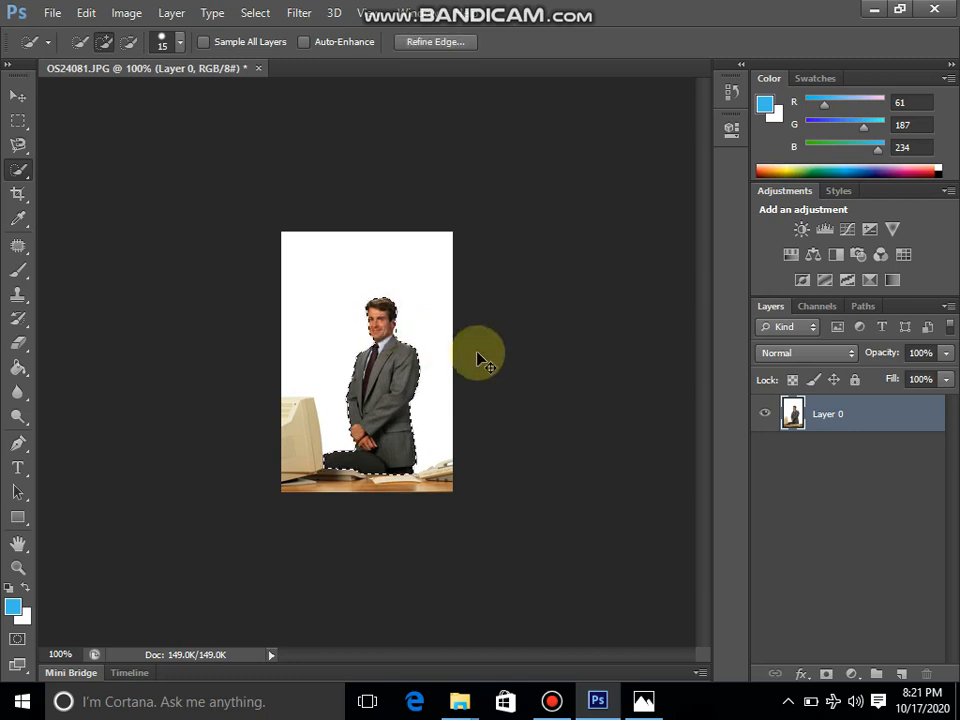
Examine the selection outline around the man's head, neck and suit at up to 400% magnification
{"action": "key", "text": "ctrl+plus"}
{"action": "key", "text": "ctrl+plus"}
{"action": "key", "text": "ctrl+plus"}
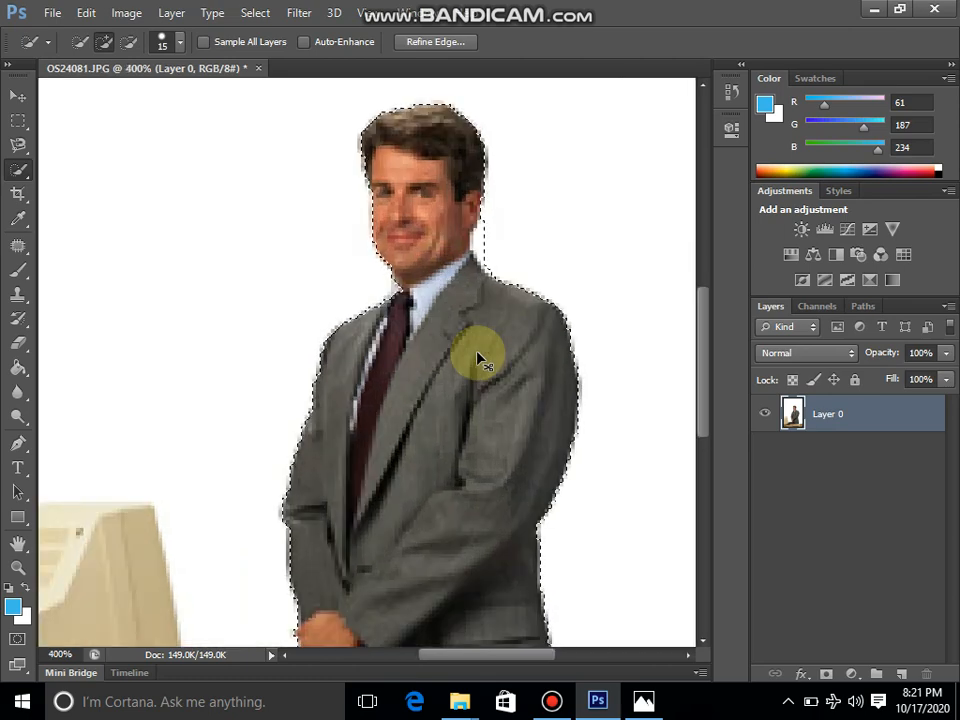
{"action": "key", "text": "ctrl+minus"}
{"action": "key", "text": "ctrl+minus"}
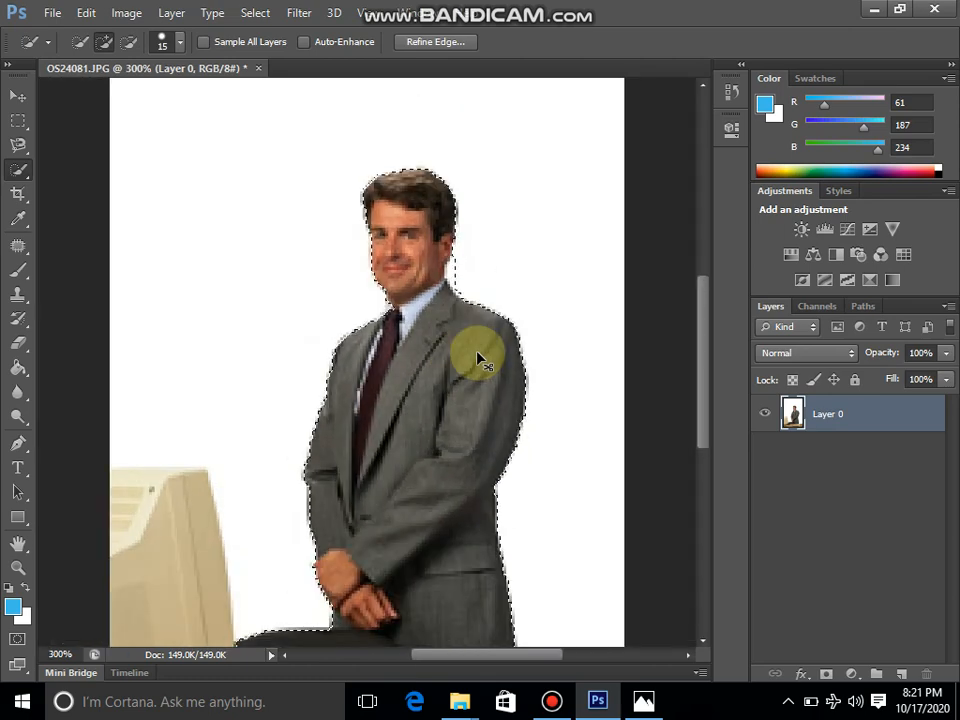
{"action": "key", "text": "ctrl+minus"}
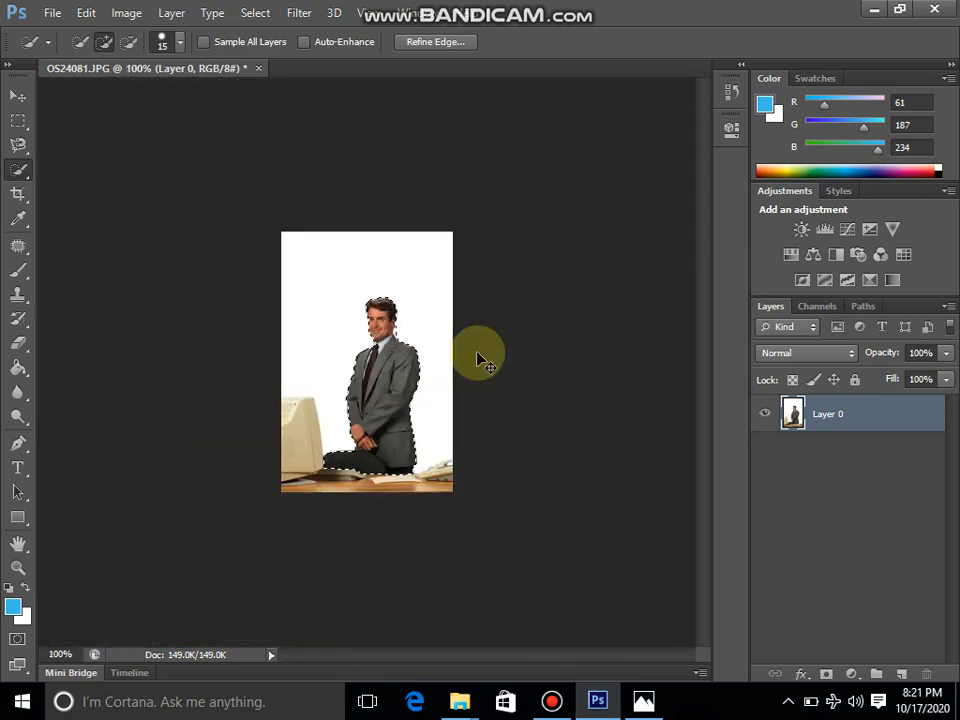
{"action": "key", "text": "ctrl+plus"}
{"action": "key", "text": "ctrl+plus"}
{"action": "key", "text": "ctrl+plus"}
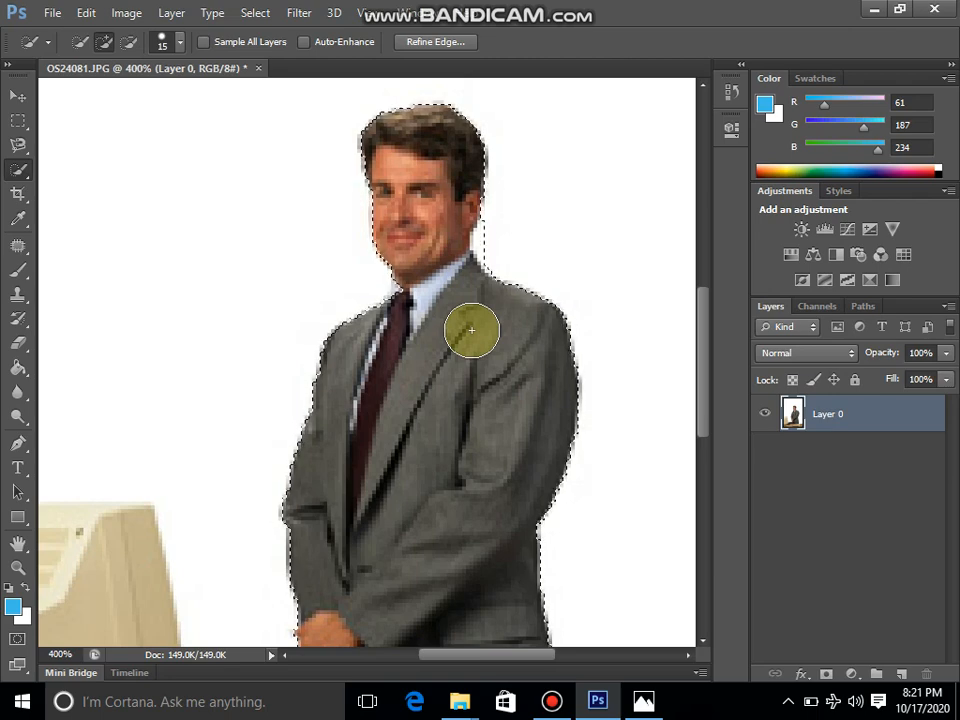
{"action": "key", "text": "alt"}
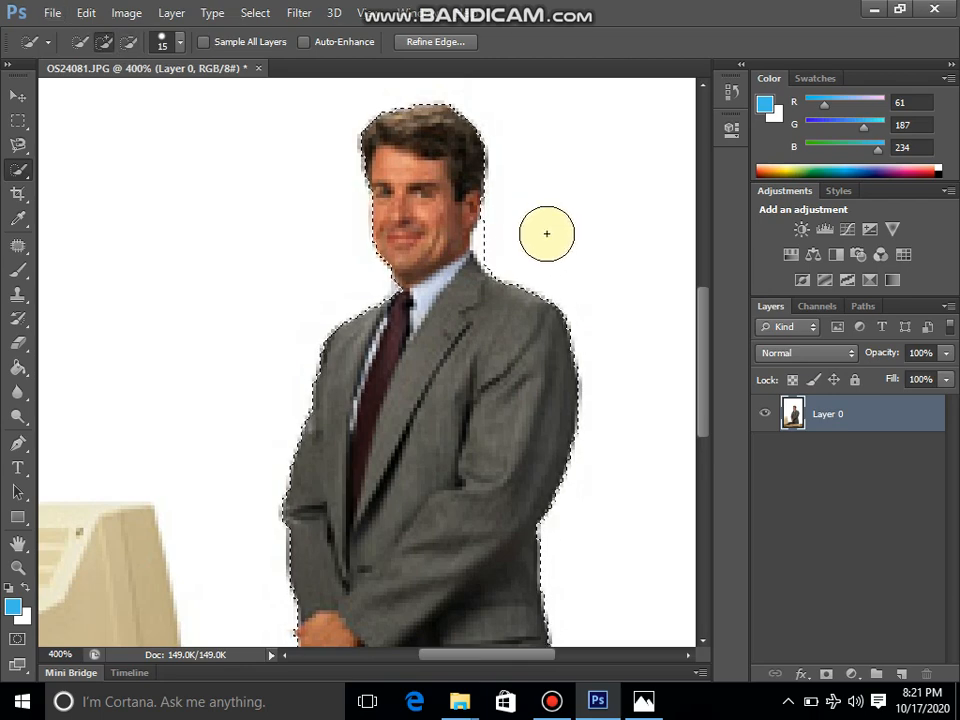
Subtract the white background beside the man's neck from the selection with the Quick Selection Tool
{"action": "key", "text": "alt"}
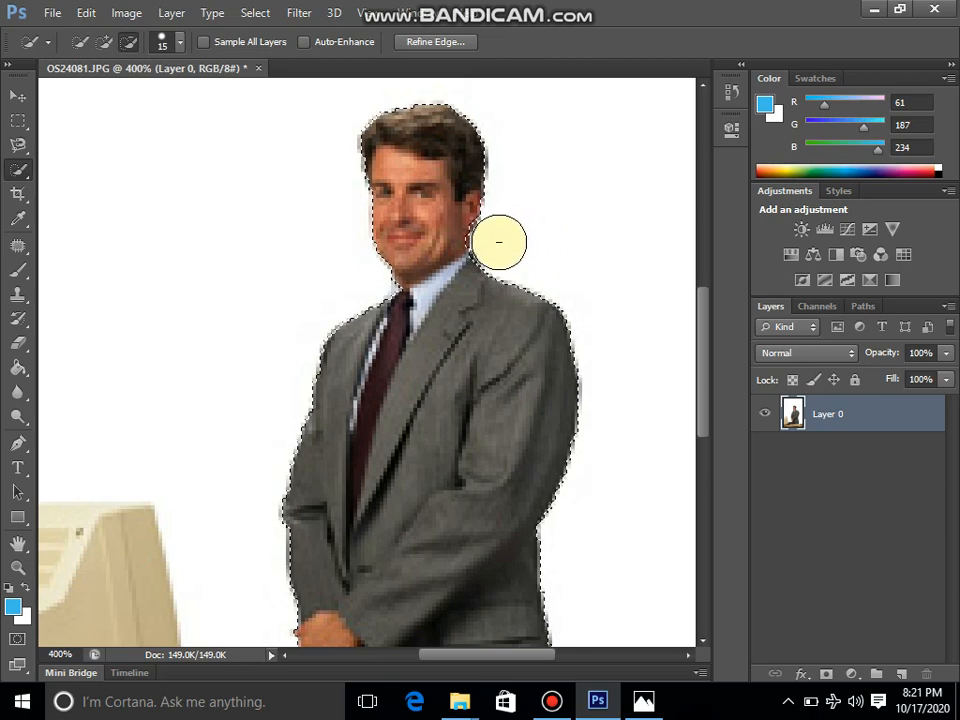
{"action": "left_click_drag", "start_coordinate": [492, 243], "coordinate": [431, 256]}
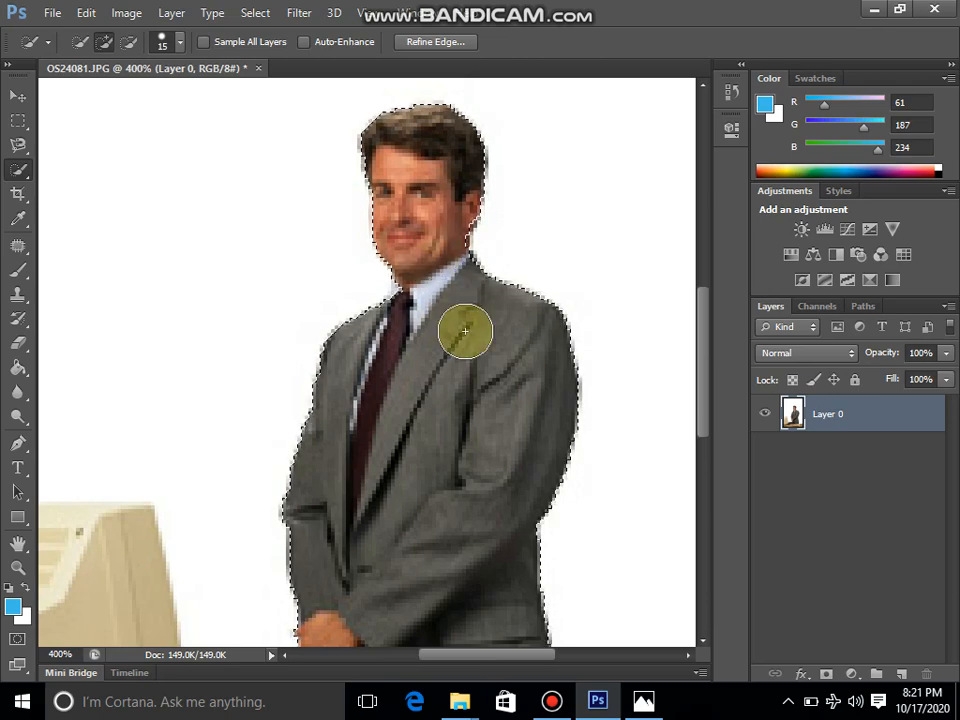
Extend the selection onto the white background above the man's shoulder, and subtract that area again along the suit's edge
{"action": "left_click_drag", "start_coordinate": [465, 330], "coordinate": [489, 293]}
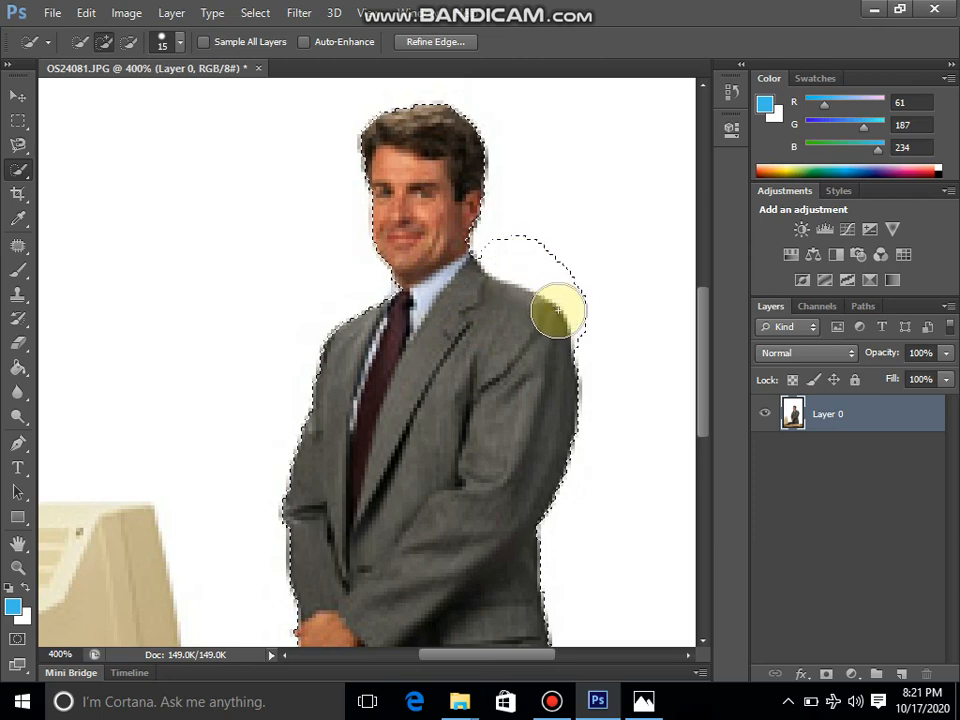
{"action": "left_click_drag", "start_coordinate": [558, 310], "coordinate": [578, 295]}
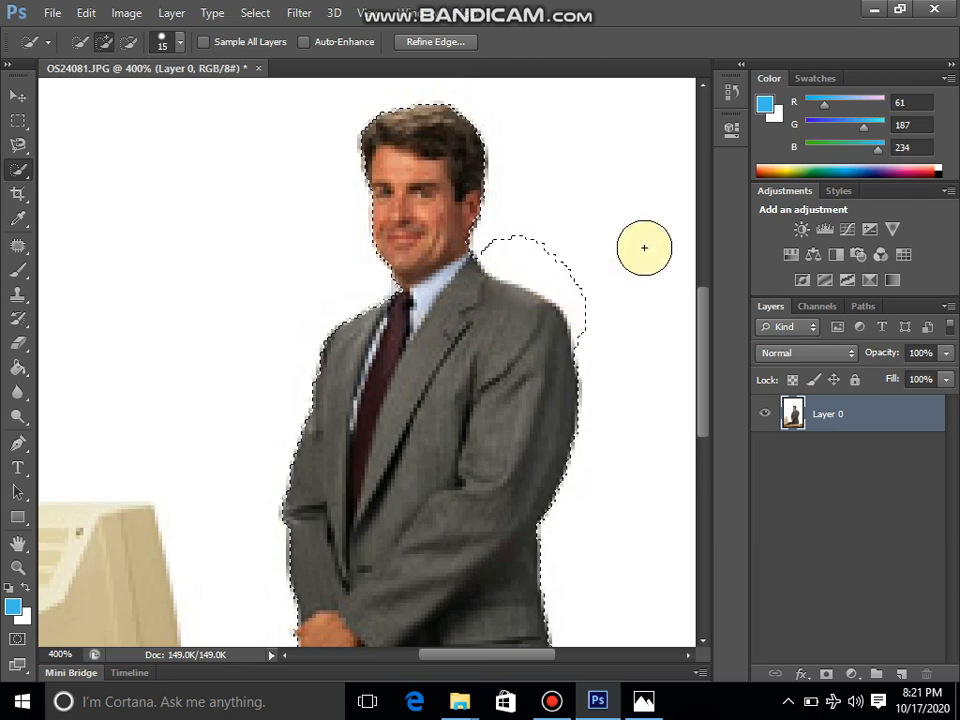
{"action": "key", "text": "alt"}
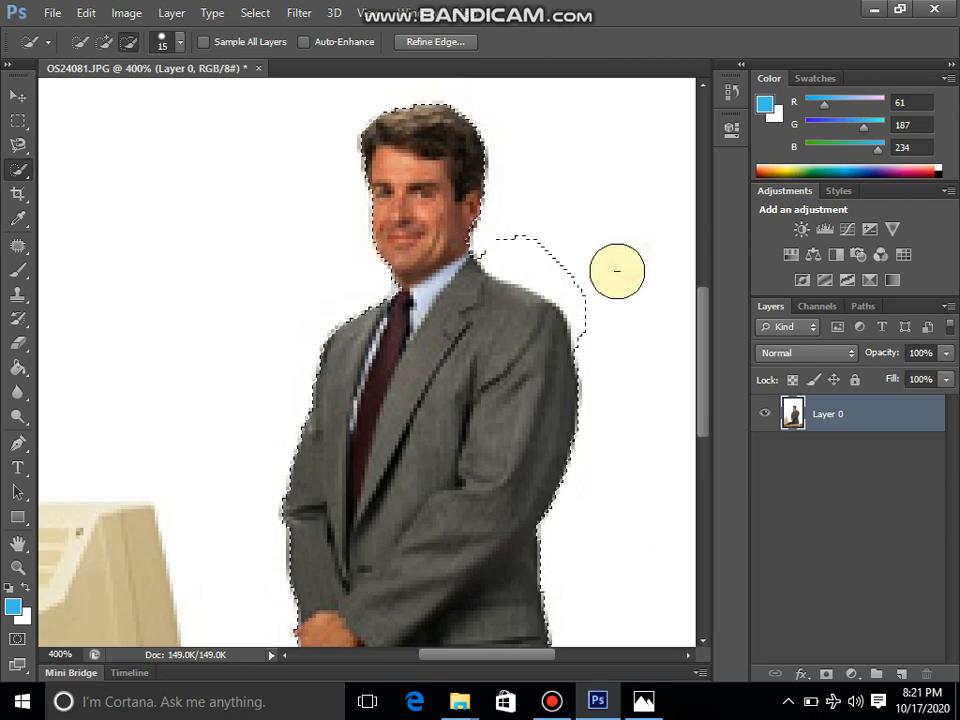
{"action": "mouse_move", "coordinate": [587, 309]}
{"action": "left_mouse_down"}
{"action": "mouse_move", "coordinate": [578, 287]}
{"action": "mouse_move", "coordinate": [556, 278]}
{"action": "left_mouse_up"}
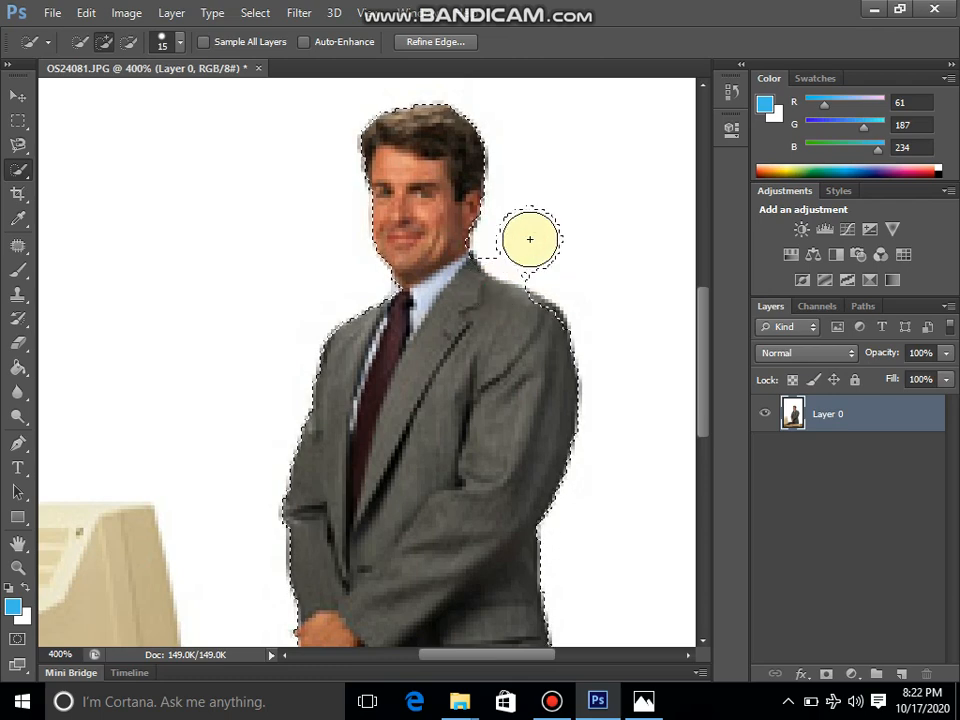
{"action": "key", "text": "alt"}
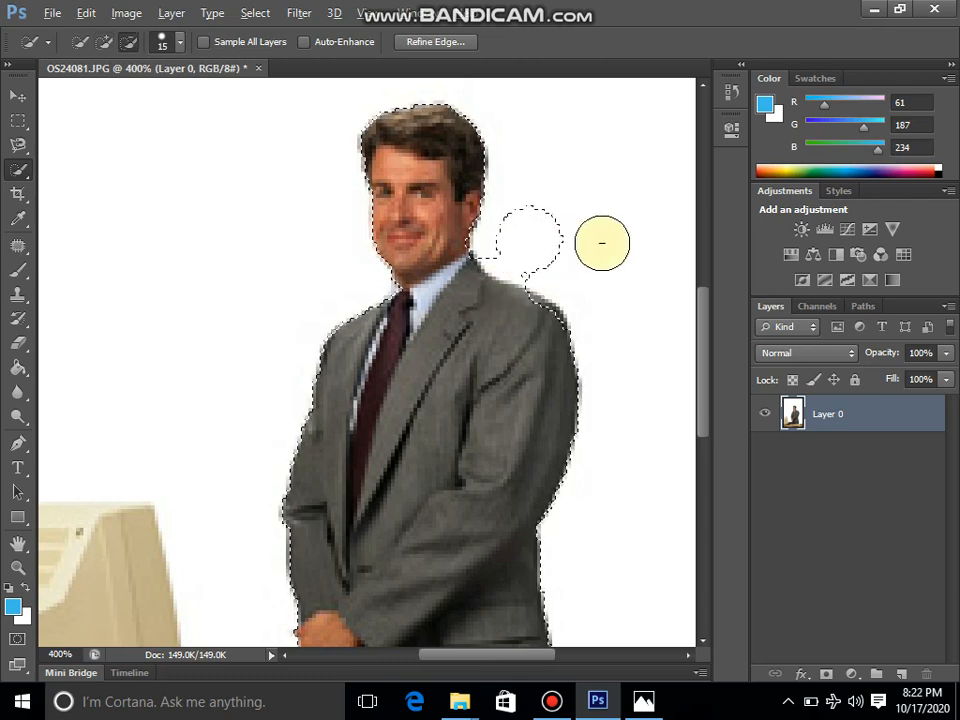
{"action": "mouse_move", "coordinate": [602, 242]}
{"action": "left_mouse_down"}
{"action": "mouse_move", "coordinate": [539, 241]}
{"action": "mouse_move", "coordinate": [528, 224]}
{"action": "mouse_move", "coordinate": [511, 252]}
{"action": "left_mouse_up"}
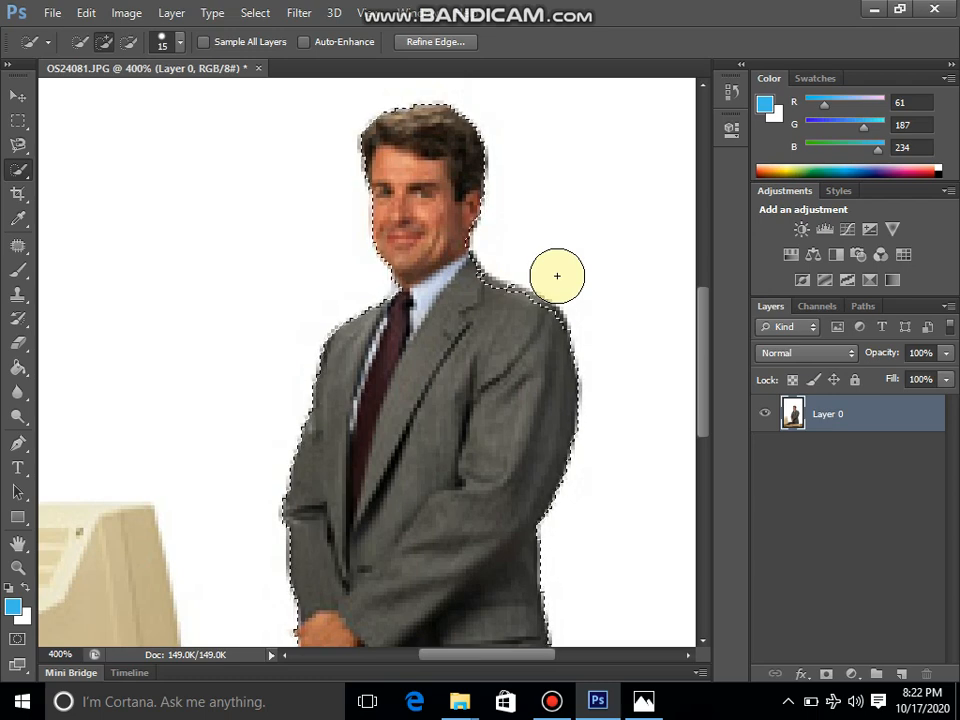
Copy the selected man to a new layer and hide Layer 0
{"action": "key", "text": "ctrl+j"}
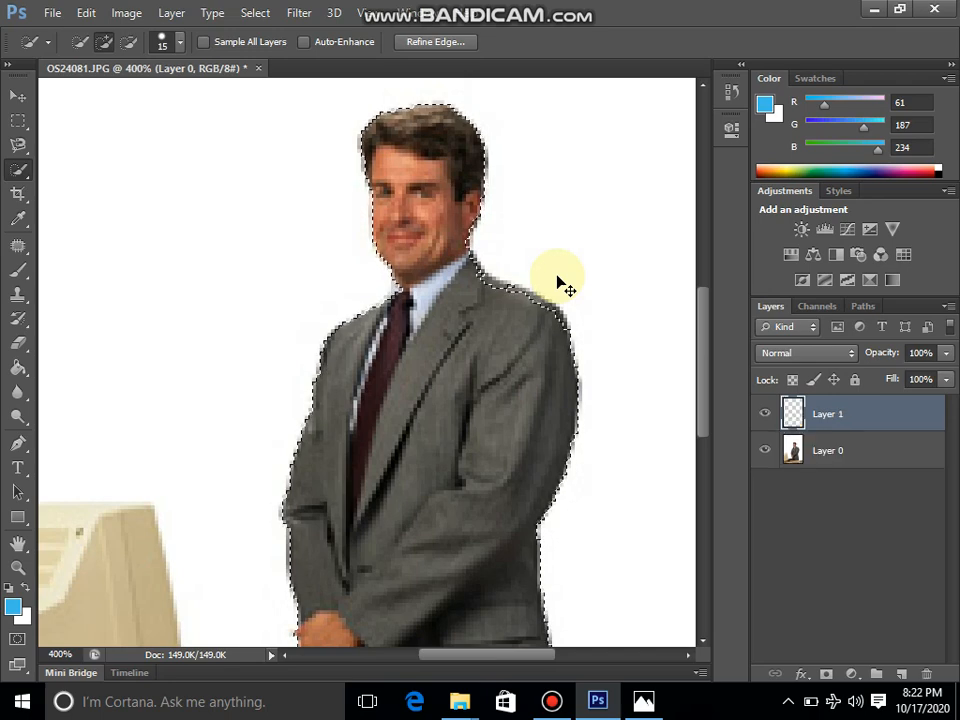
{"action": "left_click", "coordinate": [765, 456]}
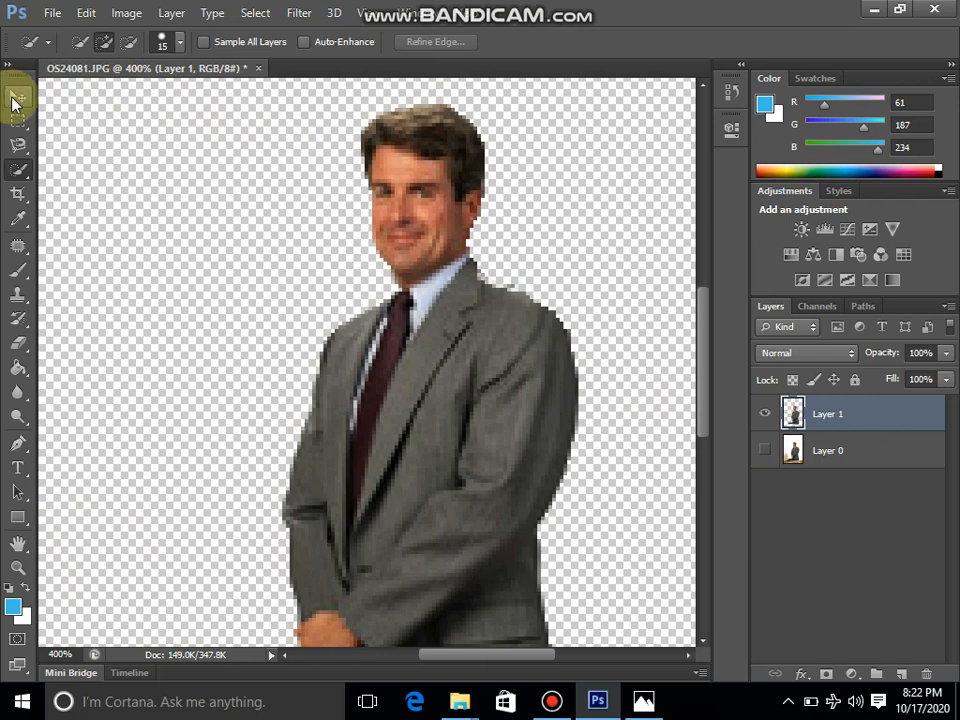
Shift the cut-out man slightly up and to the left with the Move Tool, and return to the Quick Selection Tool
{"action": "left_click", "coordinate": [16, 99]}
{"action": "left_click_drag", "start_coordinate": [416, 318], "coordinate": [405, 292]}
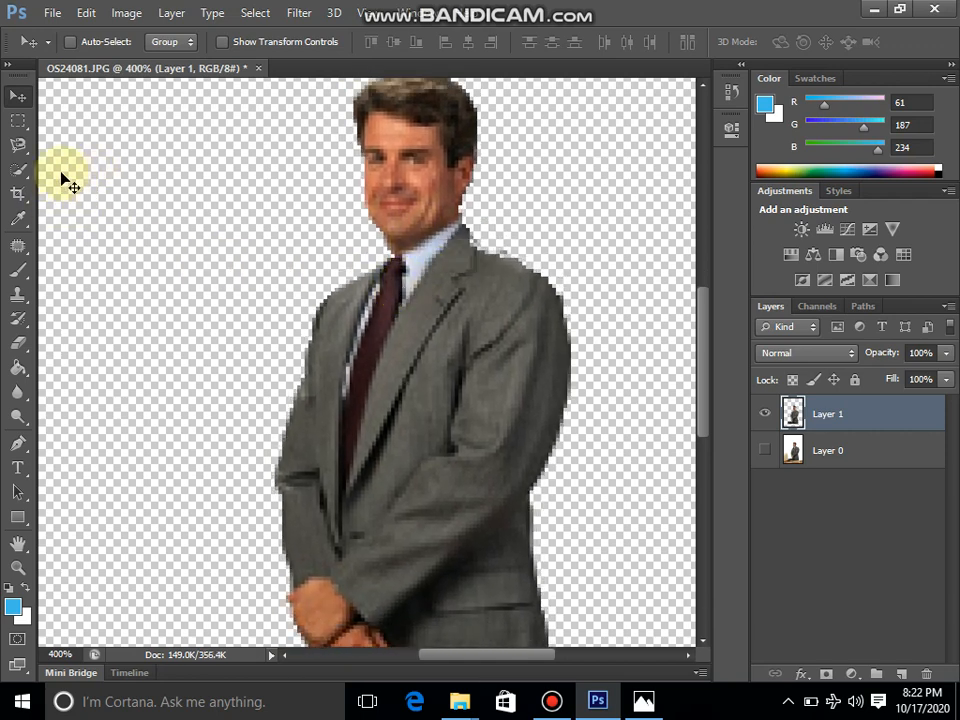
{"action": "left_click", "coordinate": [26, 174]}
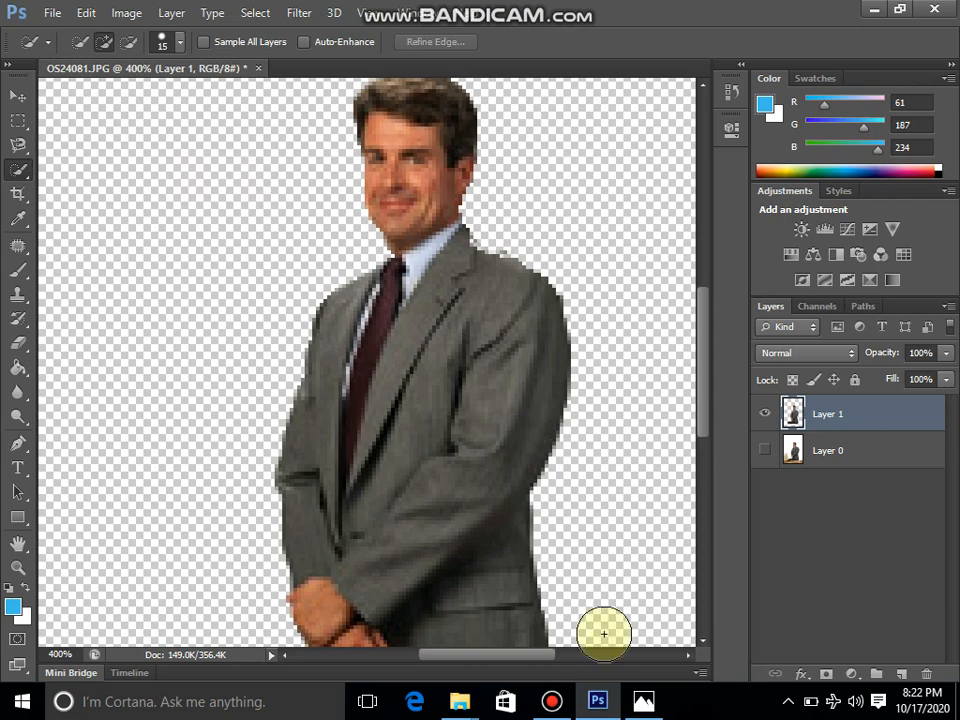
{"action": "left_click", "coordinate": [563, 705]}
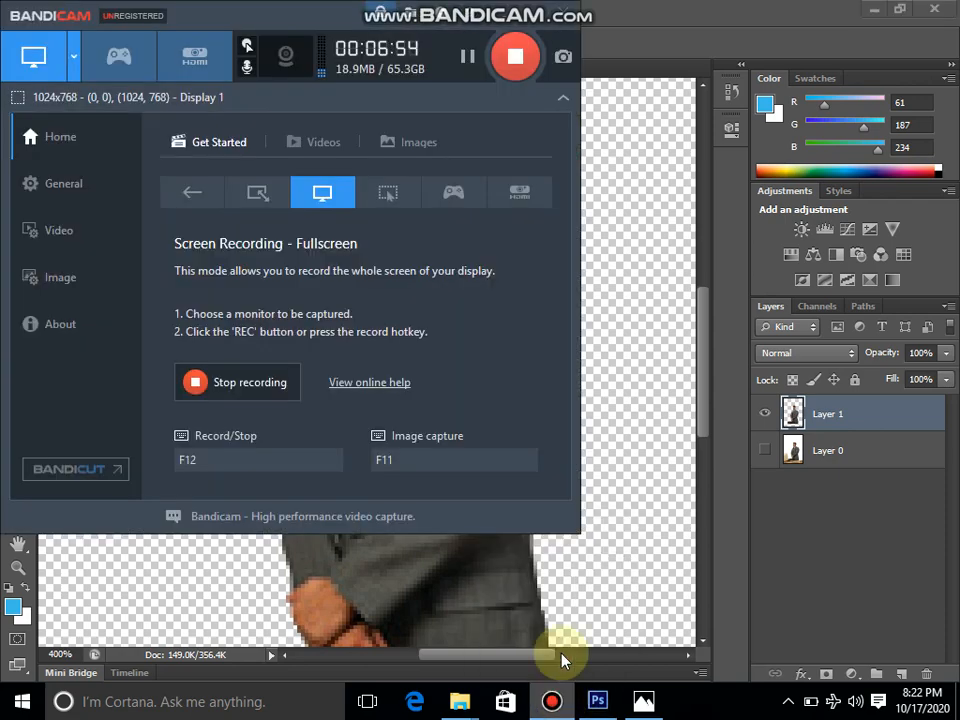